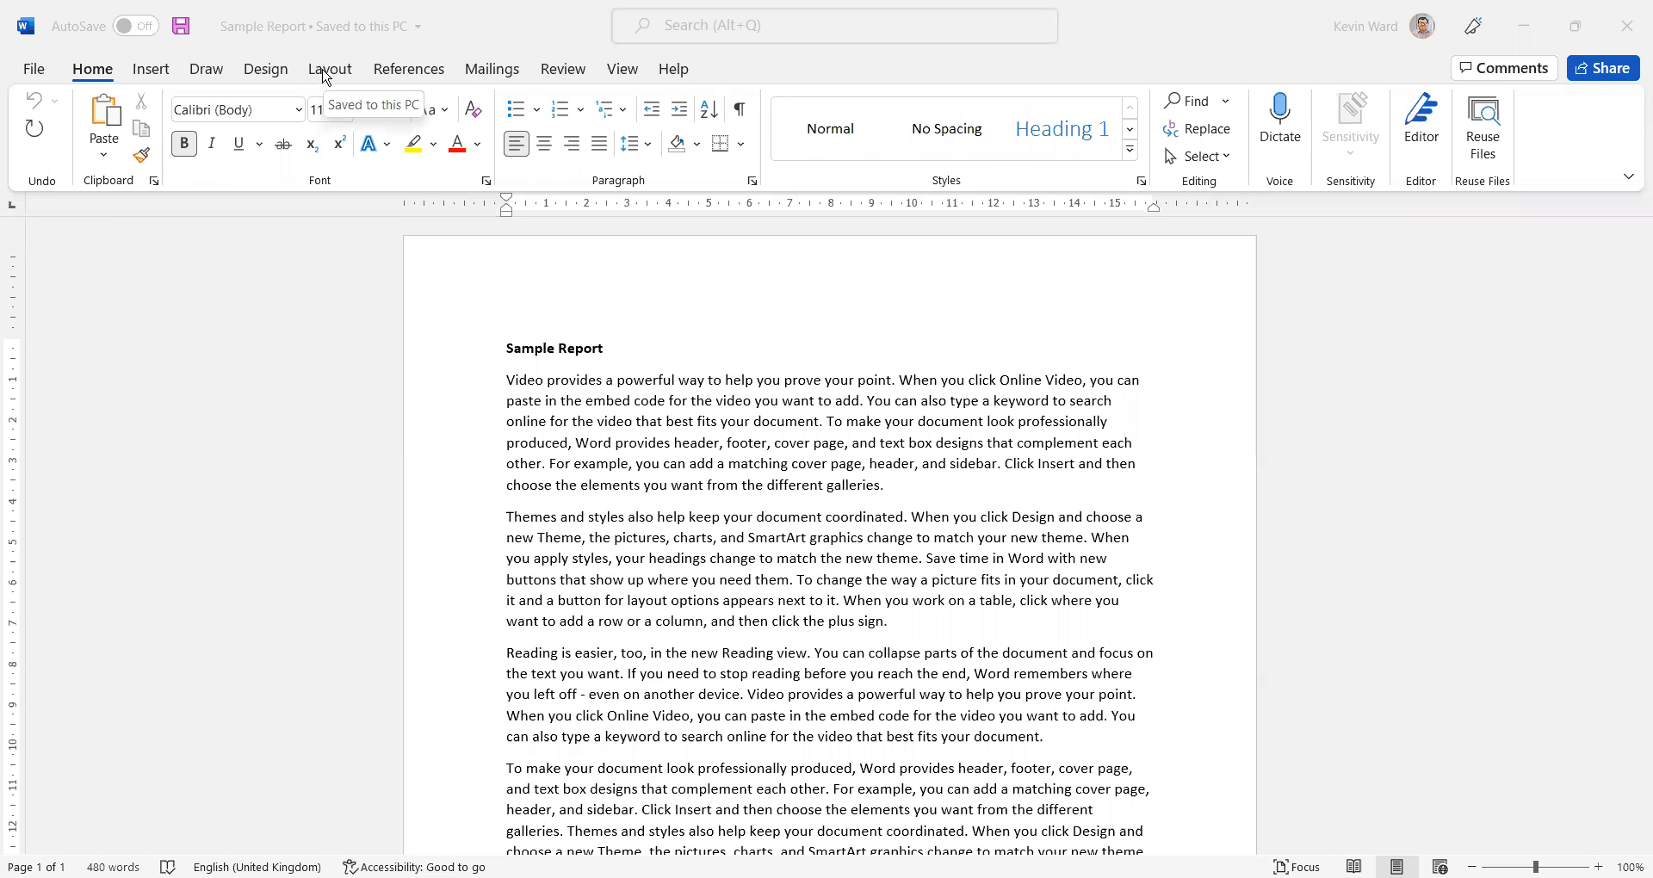
# Switch the page orientation to landscape and return it to portrait
pyautogui.click(328, 71)
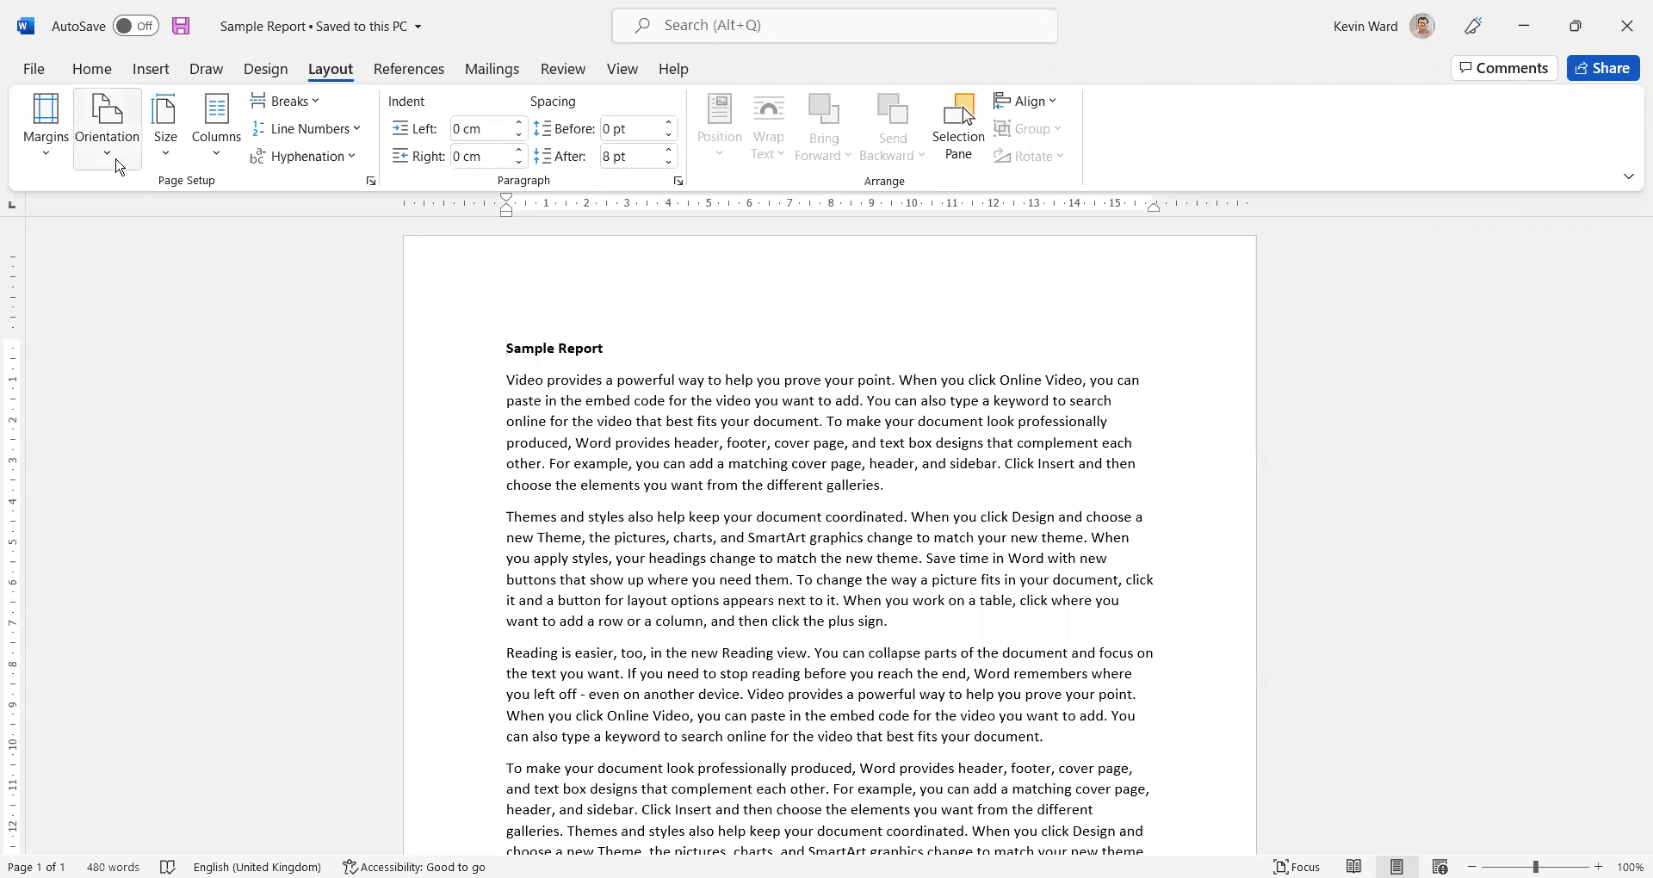
pyautogui.click(108, 162)
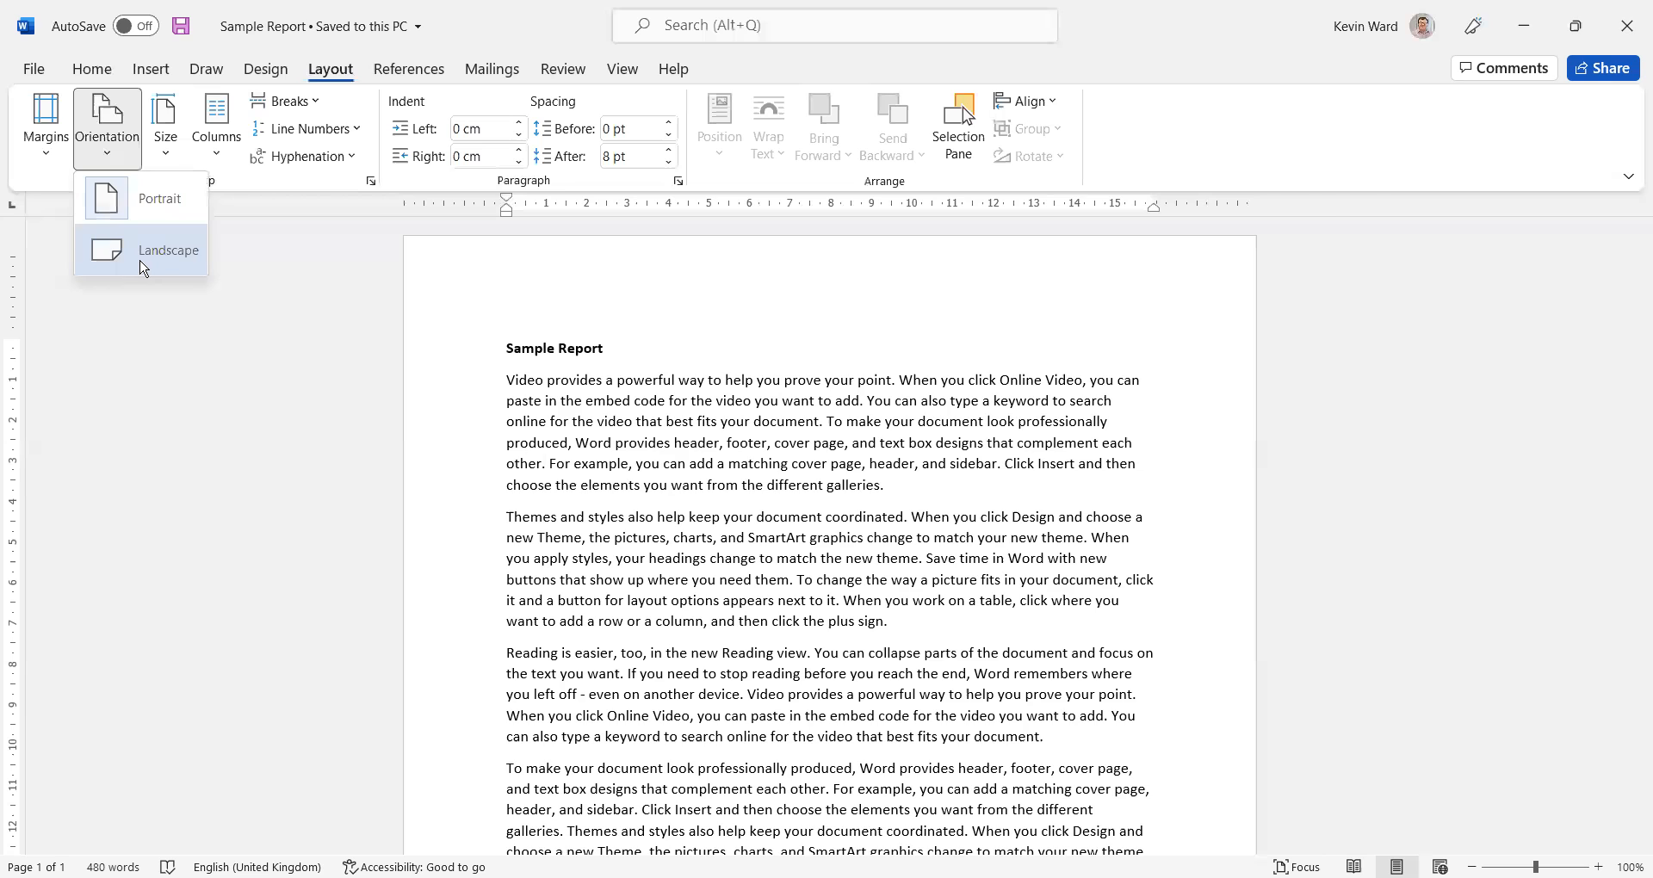
pyautogui.click(142, 265)
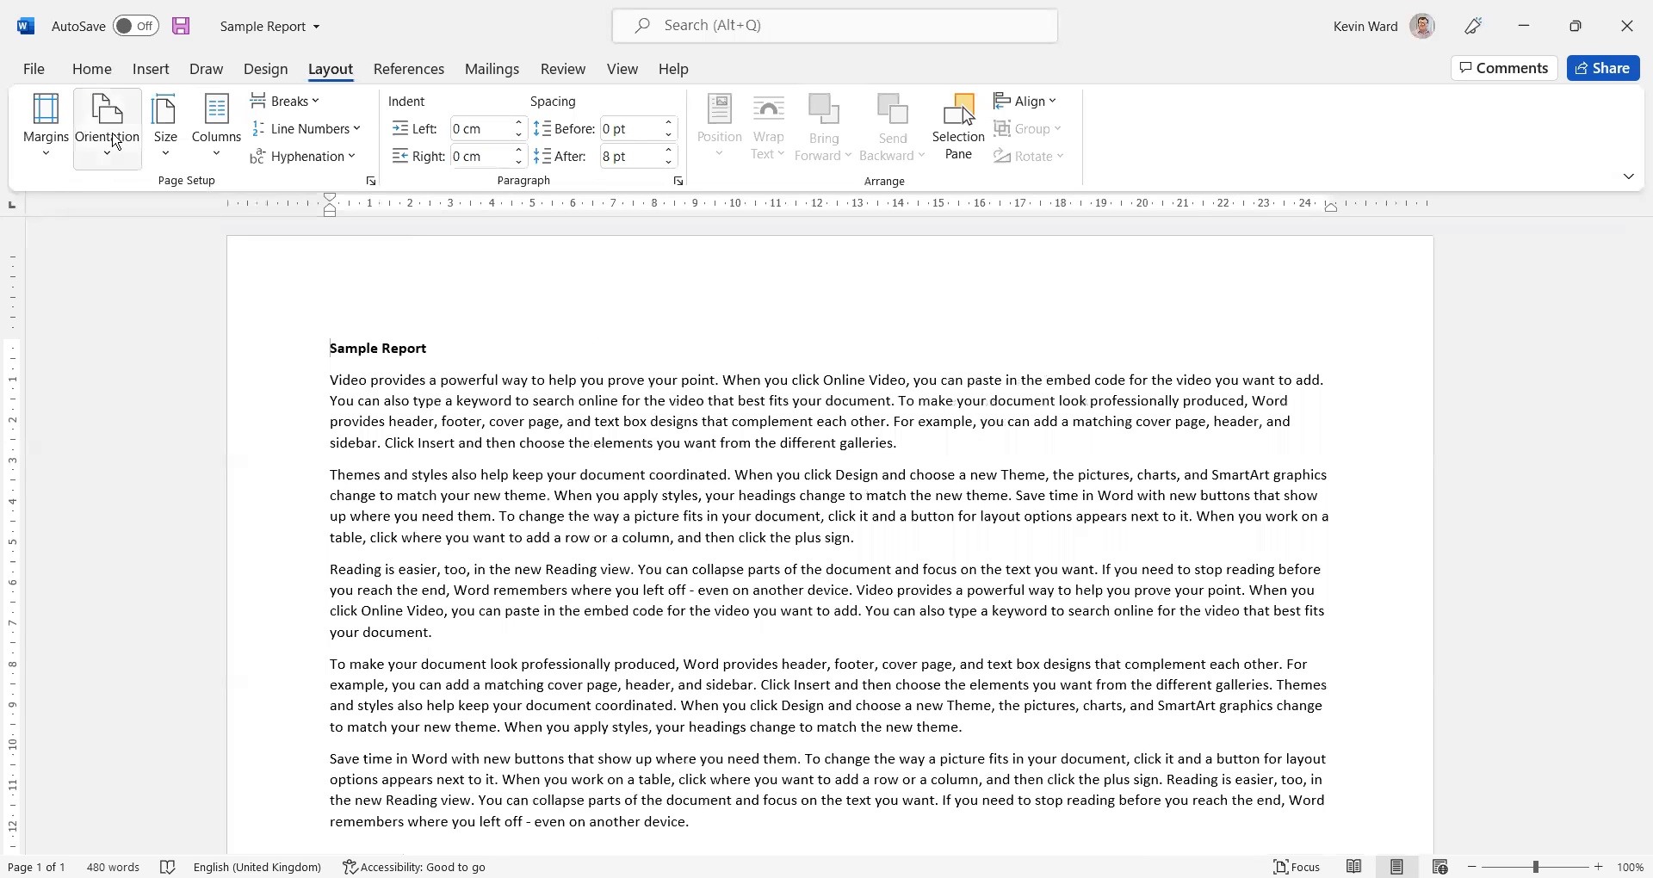
pyautogui.click(116, 142)
pyautogui.click(145, 202)
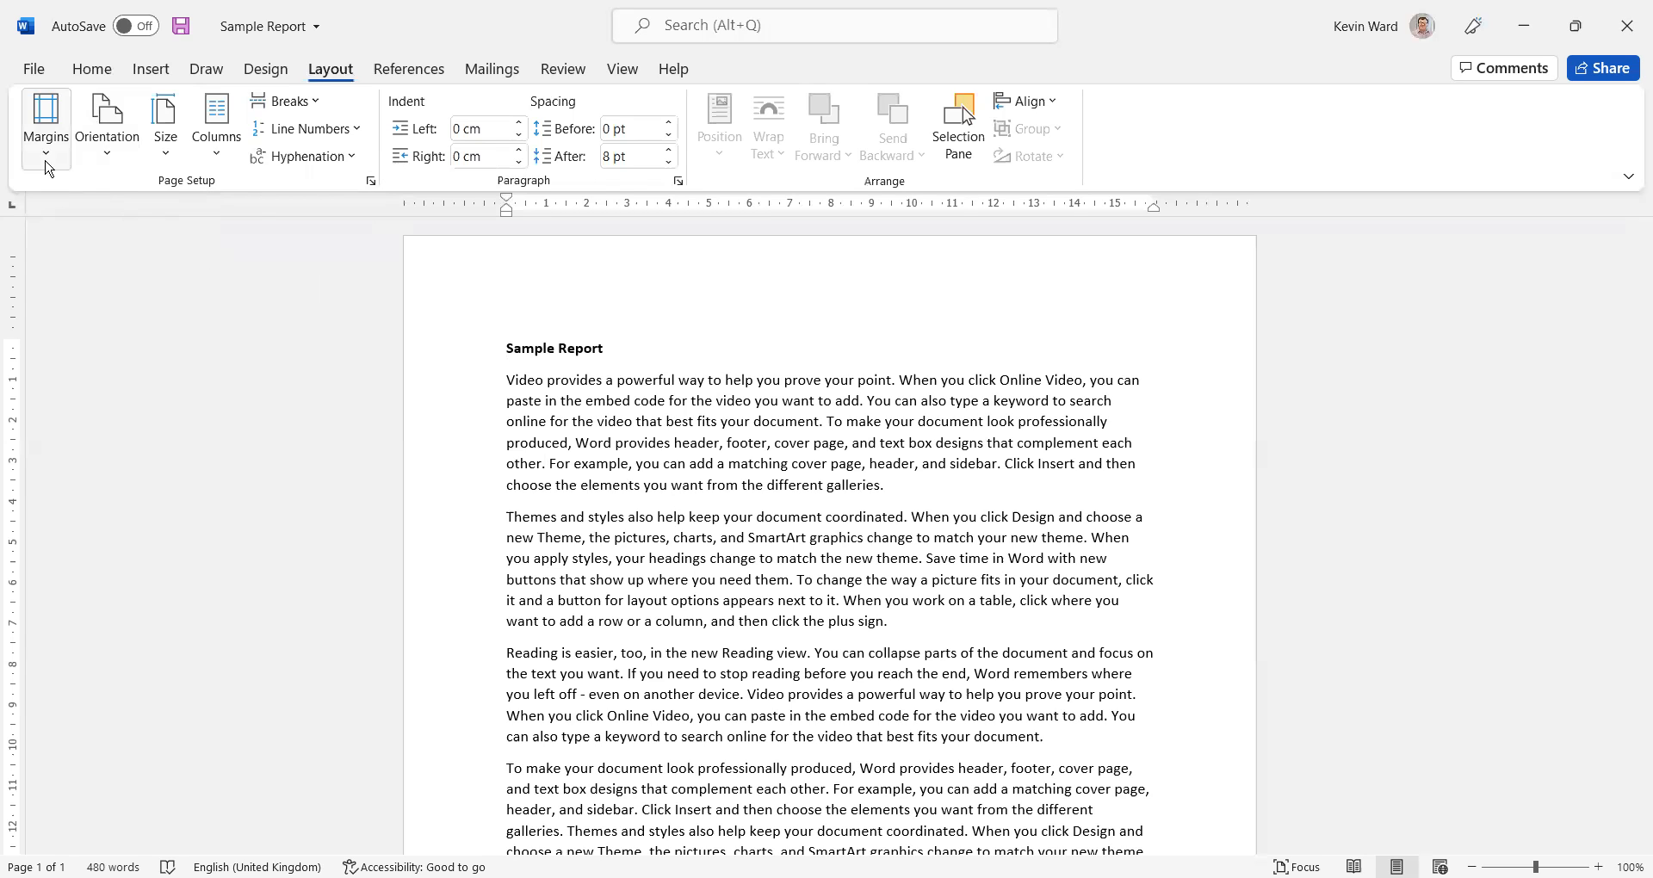
# Apply the Narrow, Wide and Moderate margin presets to the document one after another
pyautogui.click(47, 163)
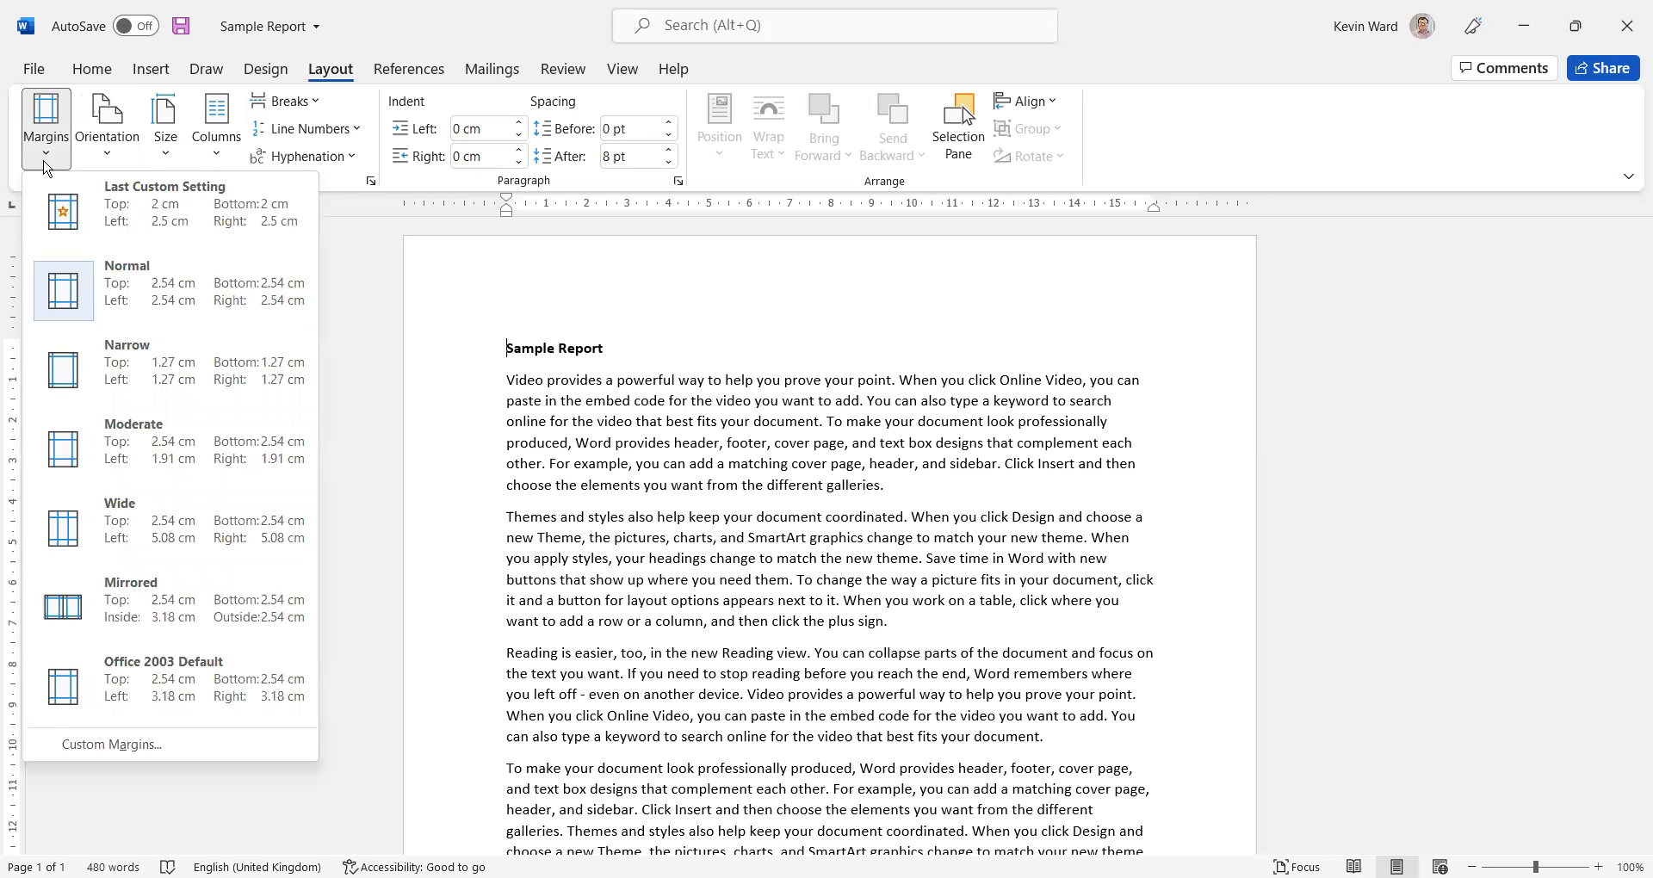
pyautogui.click(131, 372)
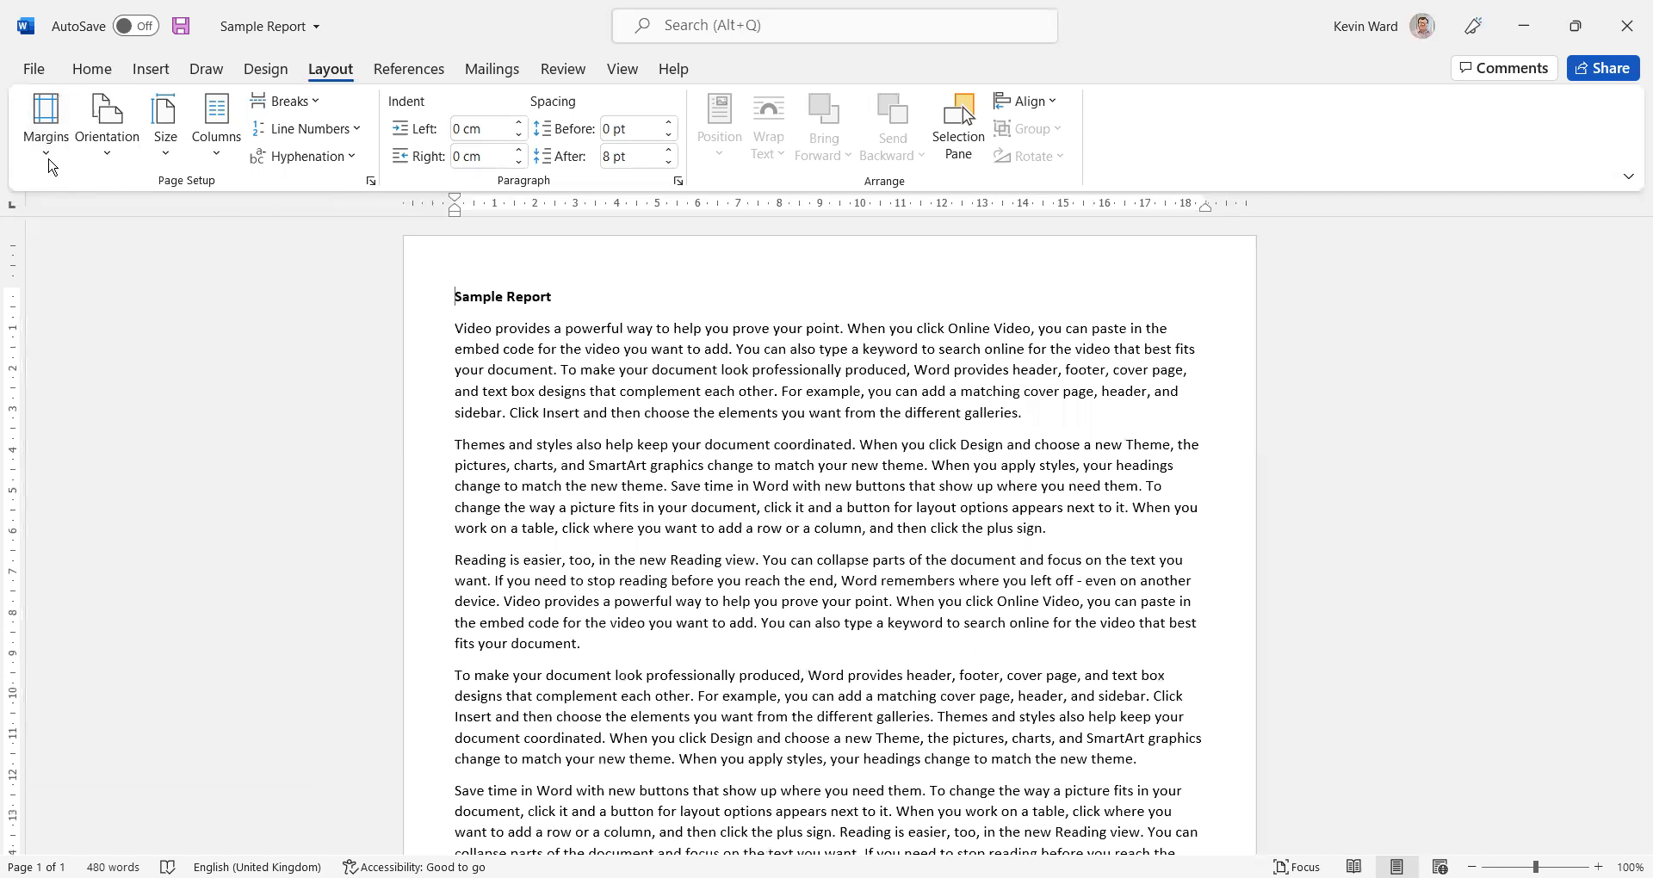
pyautogui.click(47, 160)
pyautogui.click(138, 527)
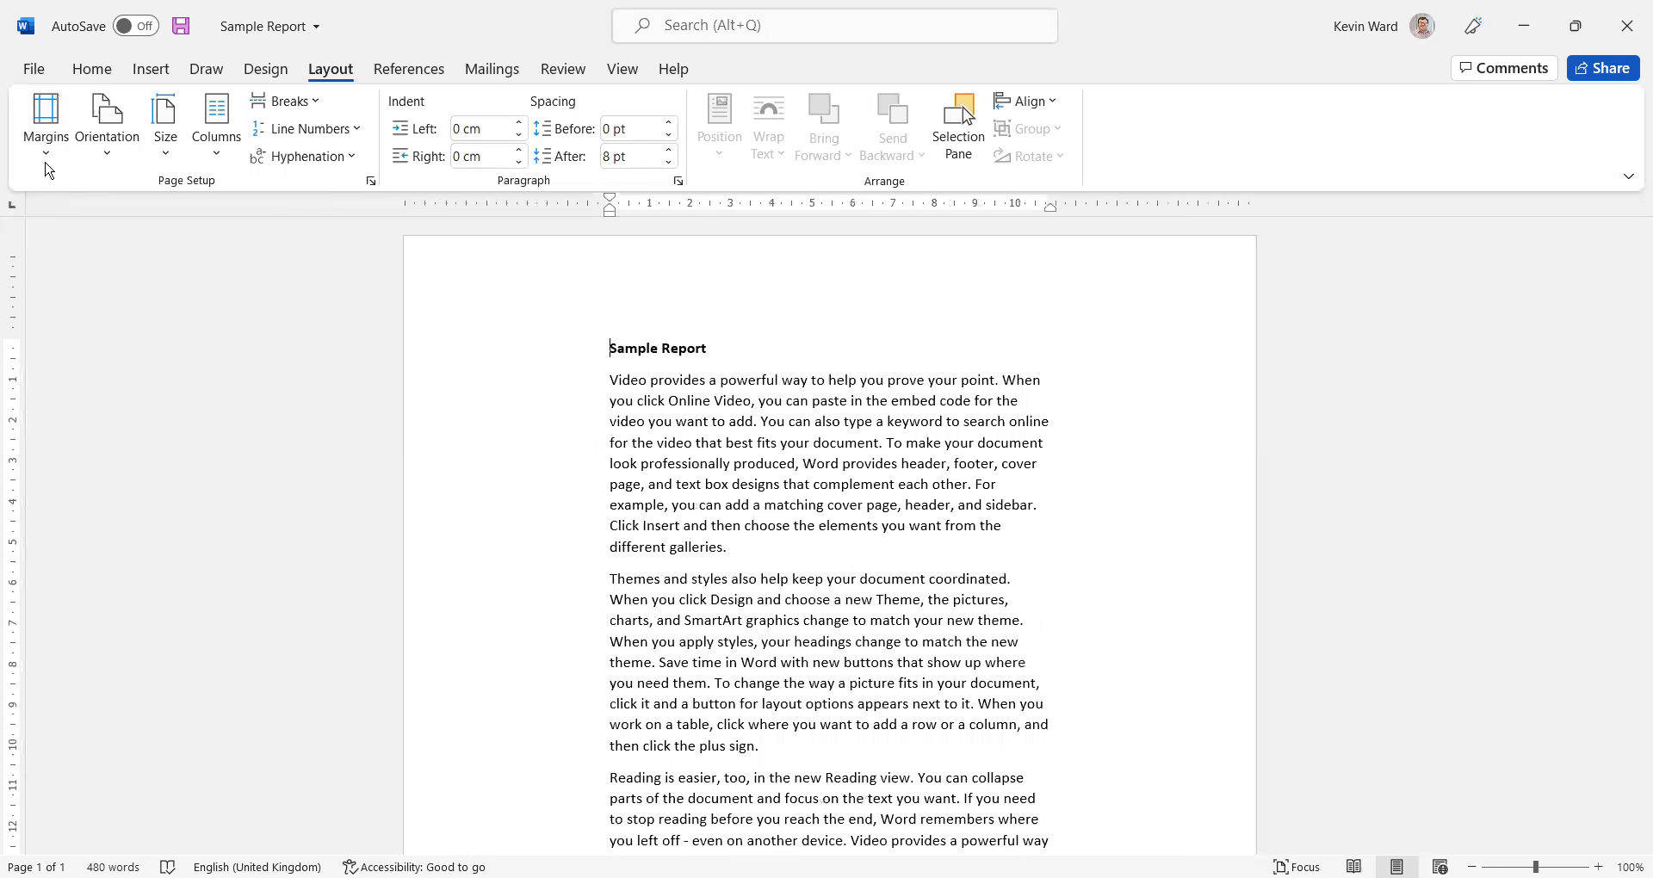
pyautogui.click(47, 159)
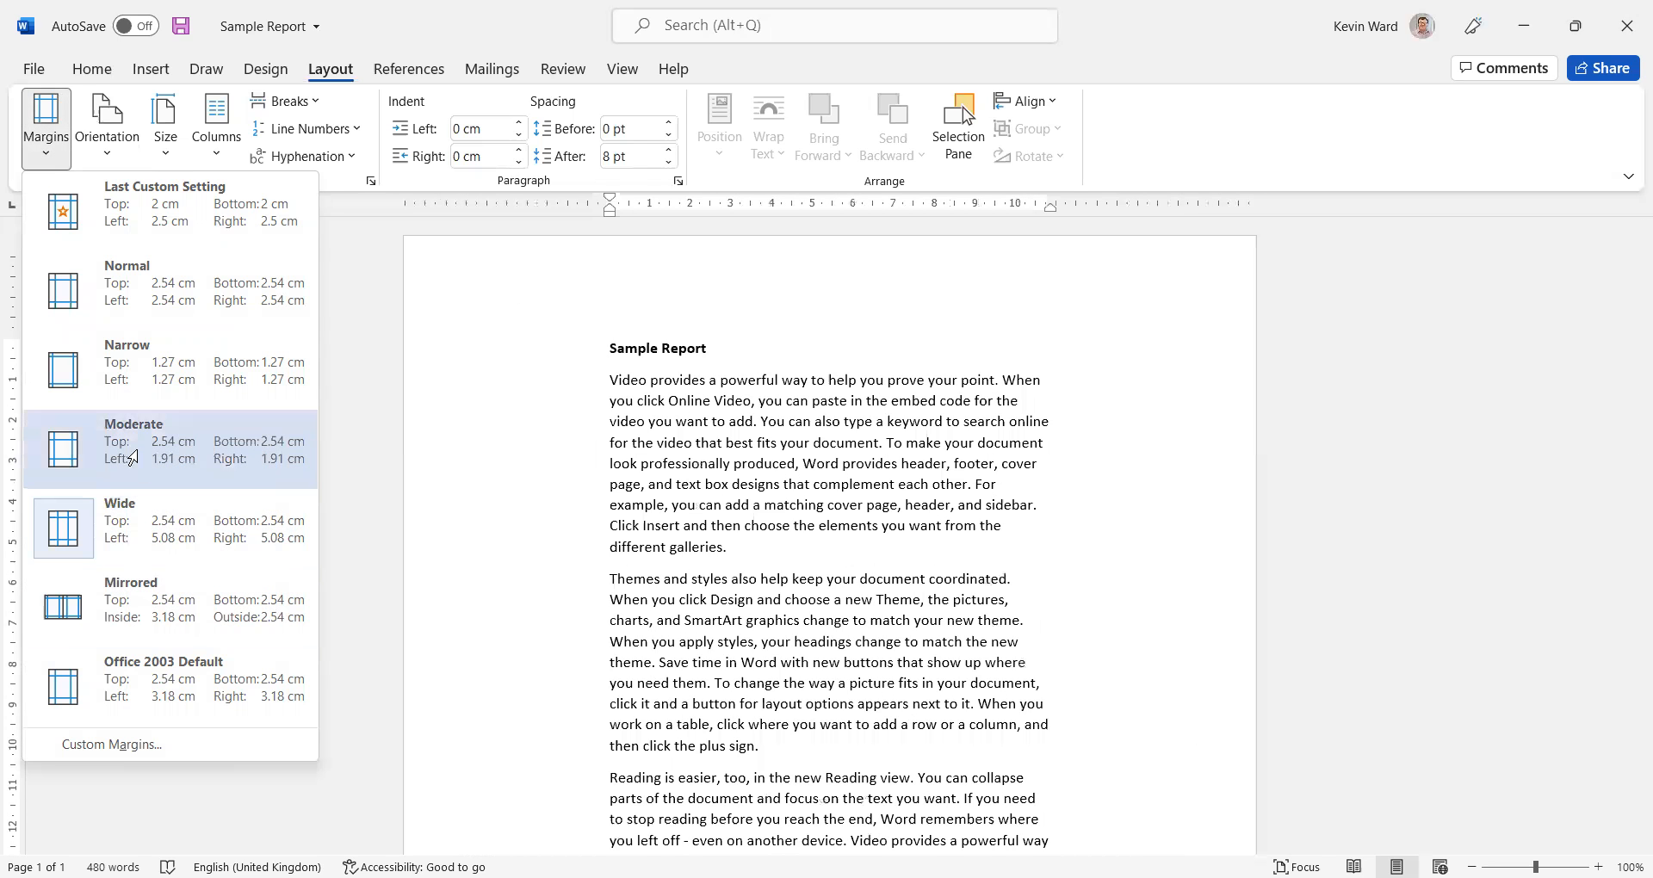
pyautogui.click(132, 458)
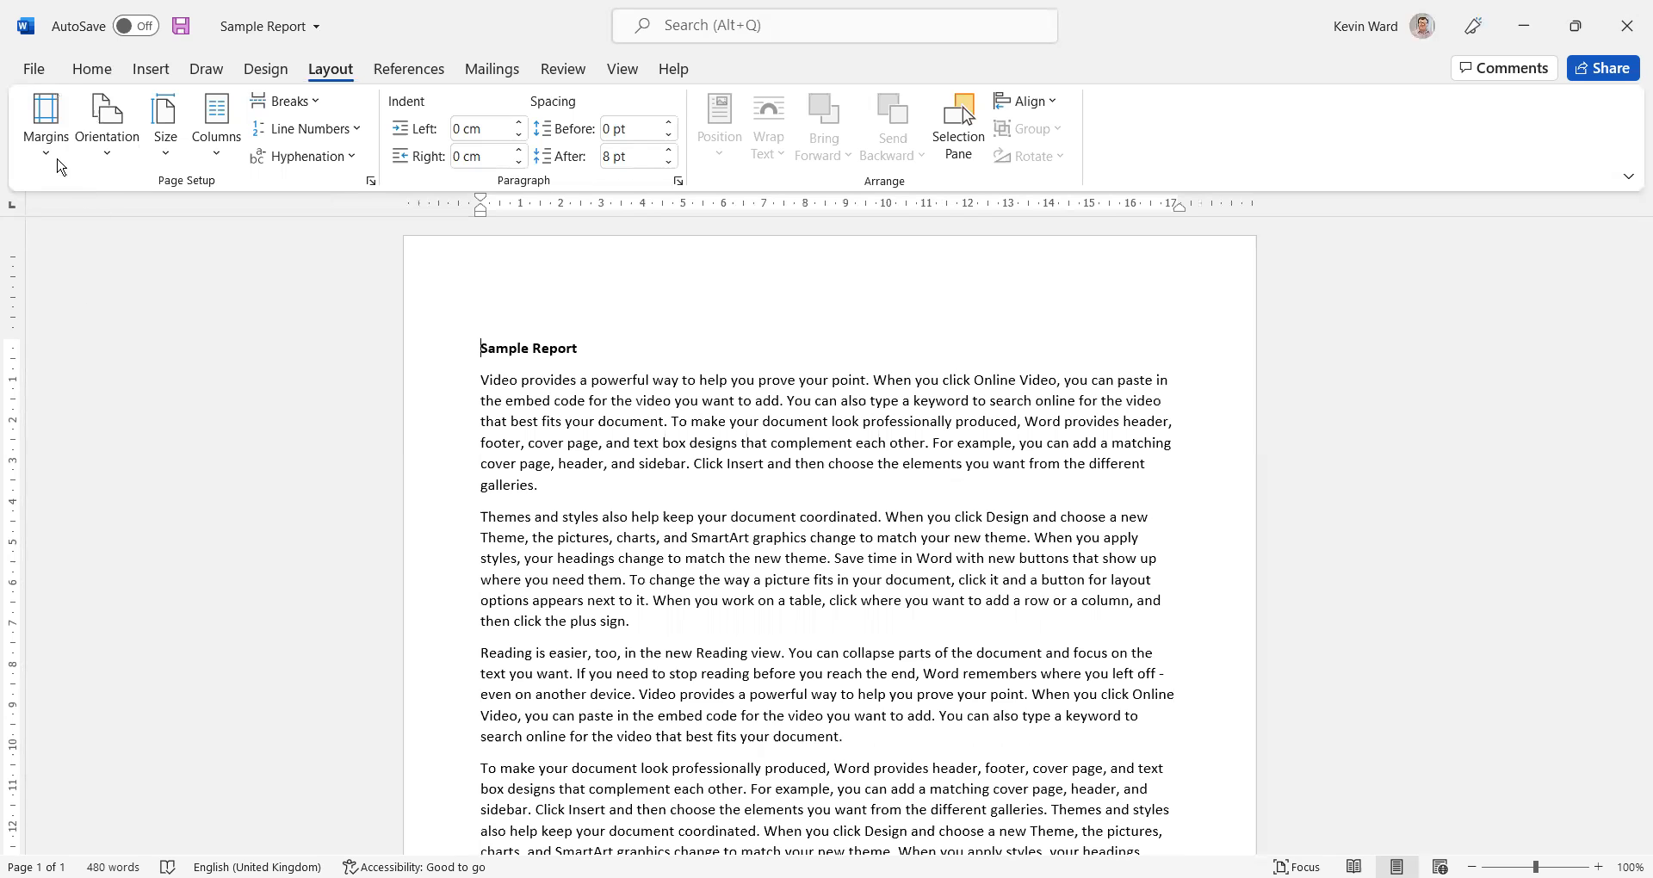
# Set custom margins of 2 cm for top and bottom and 2.5 cm for left and right on the whole document
pyautogui.click(55, 162)
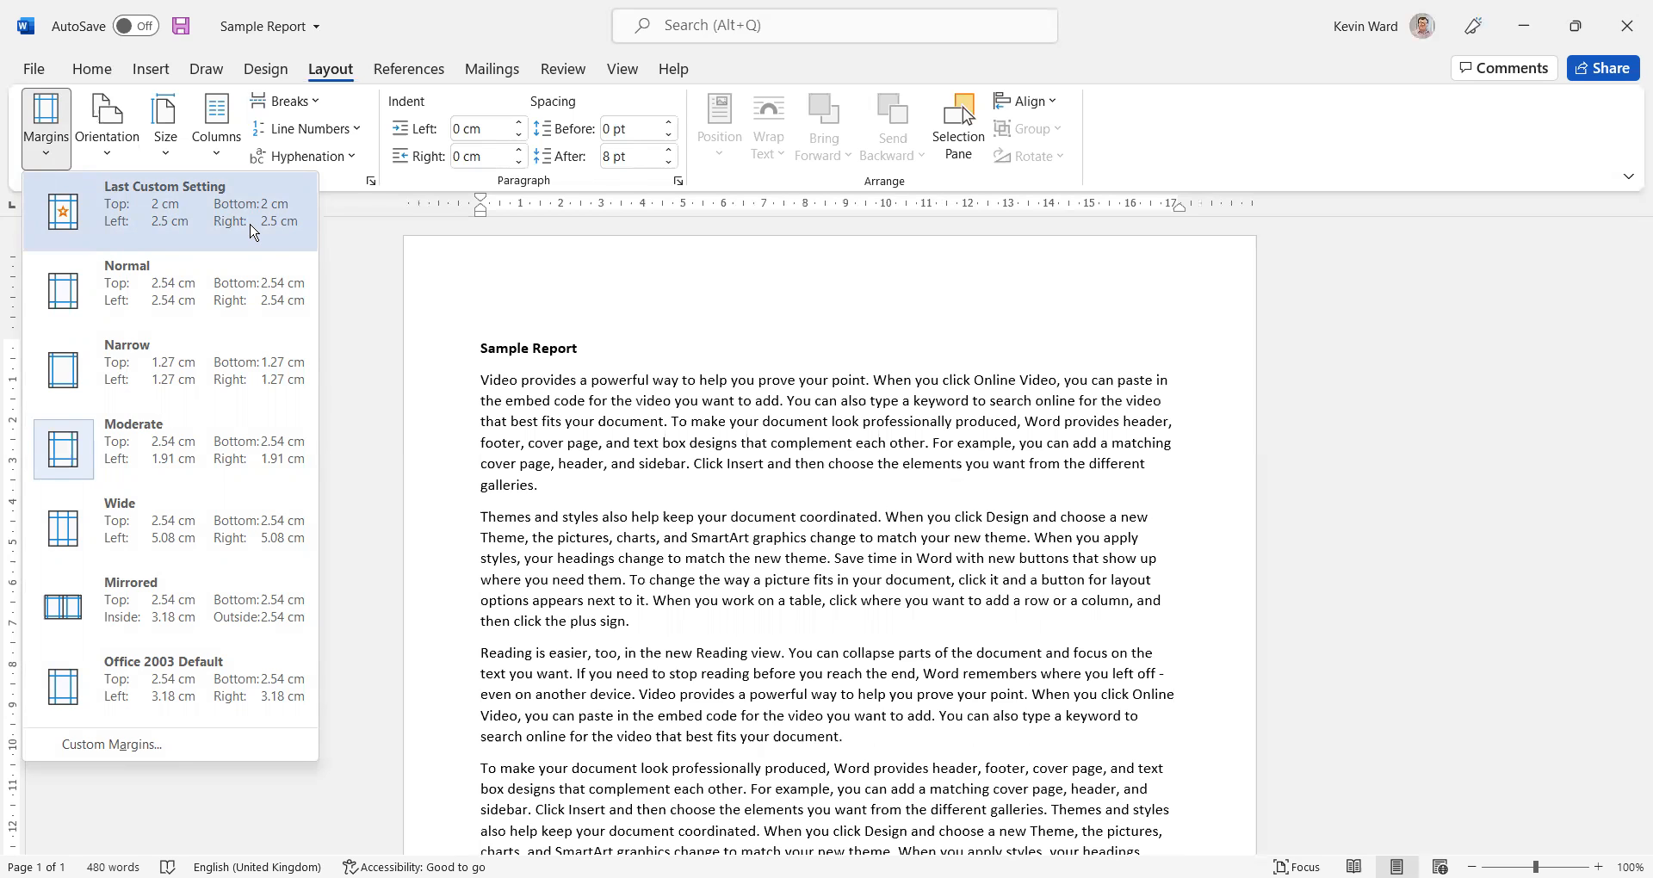
pyautogui.click(158, 744)
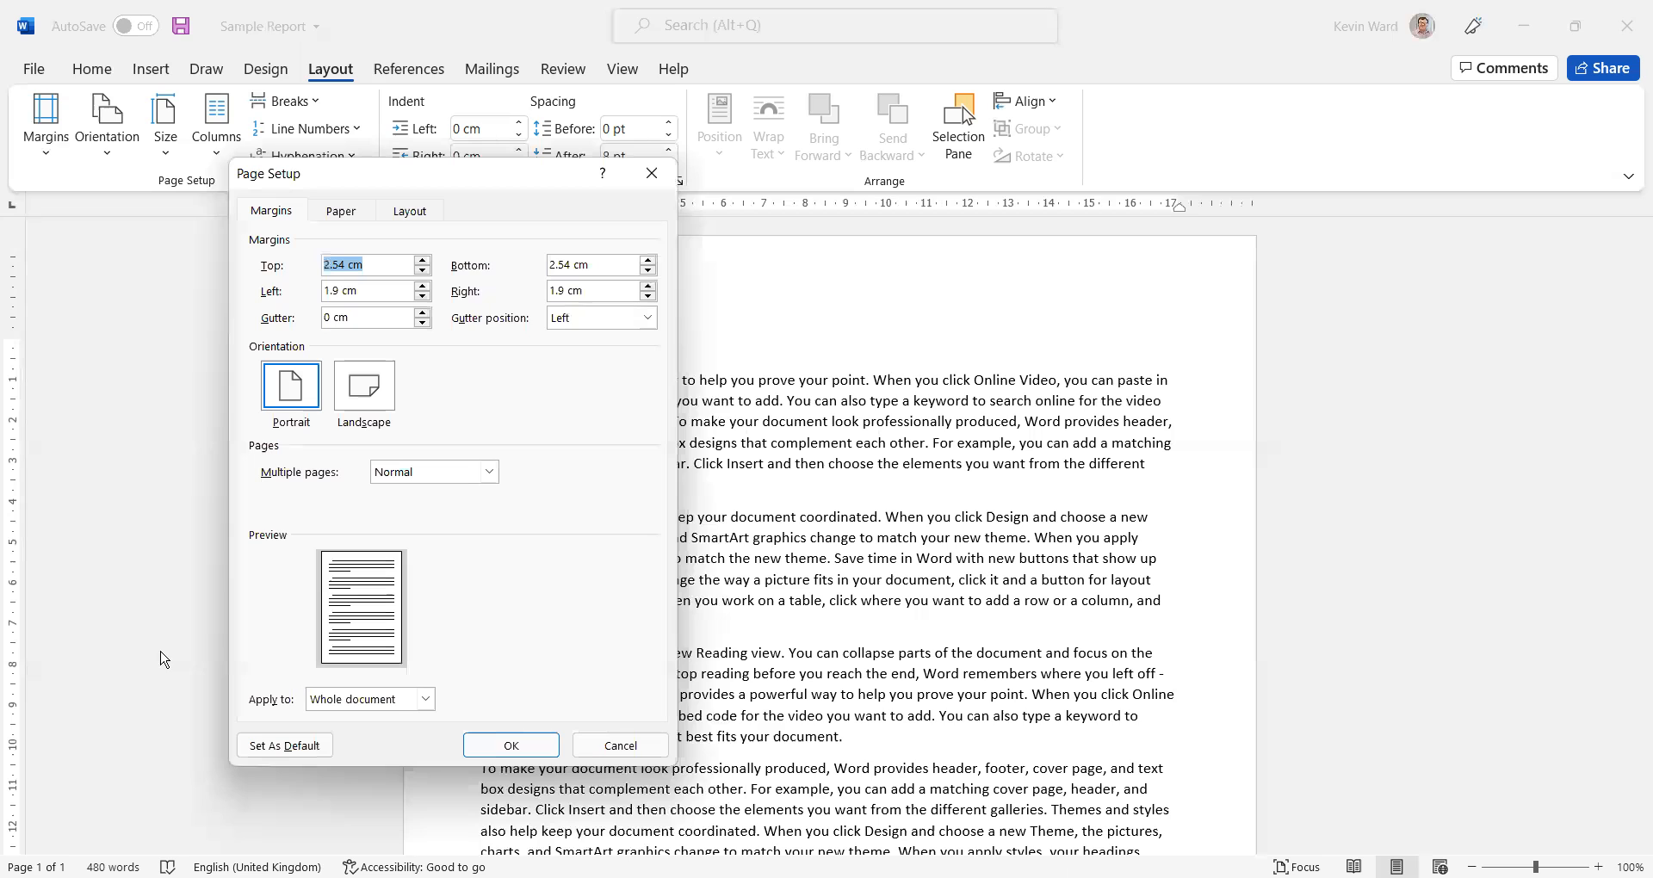
pyautogui.write('2')
pyautogui.press('Tab')
pyautogui.write('2')
pyautogui.press('Tab')
pyautogui.write('2.5')
pyautogui.press('Tab')
pyautogui.write('2.5')
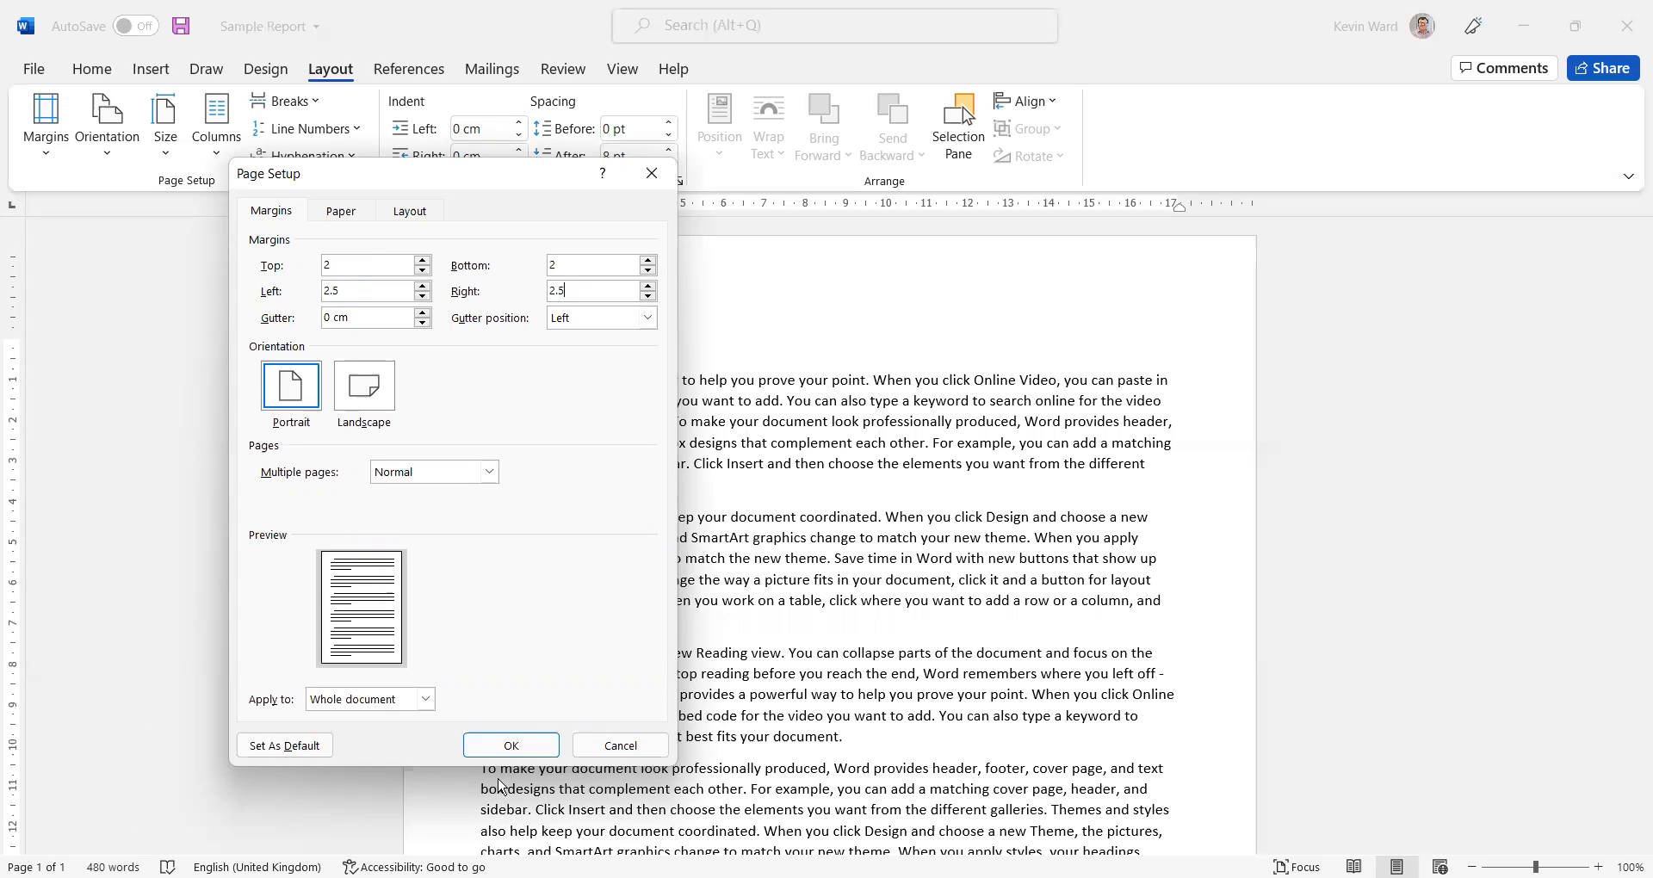
pyautogui.click(508, 746)
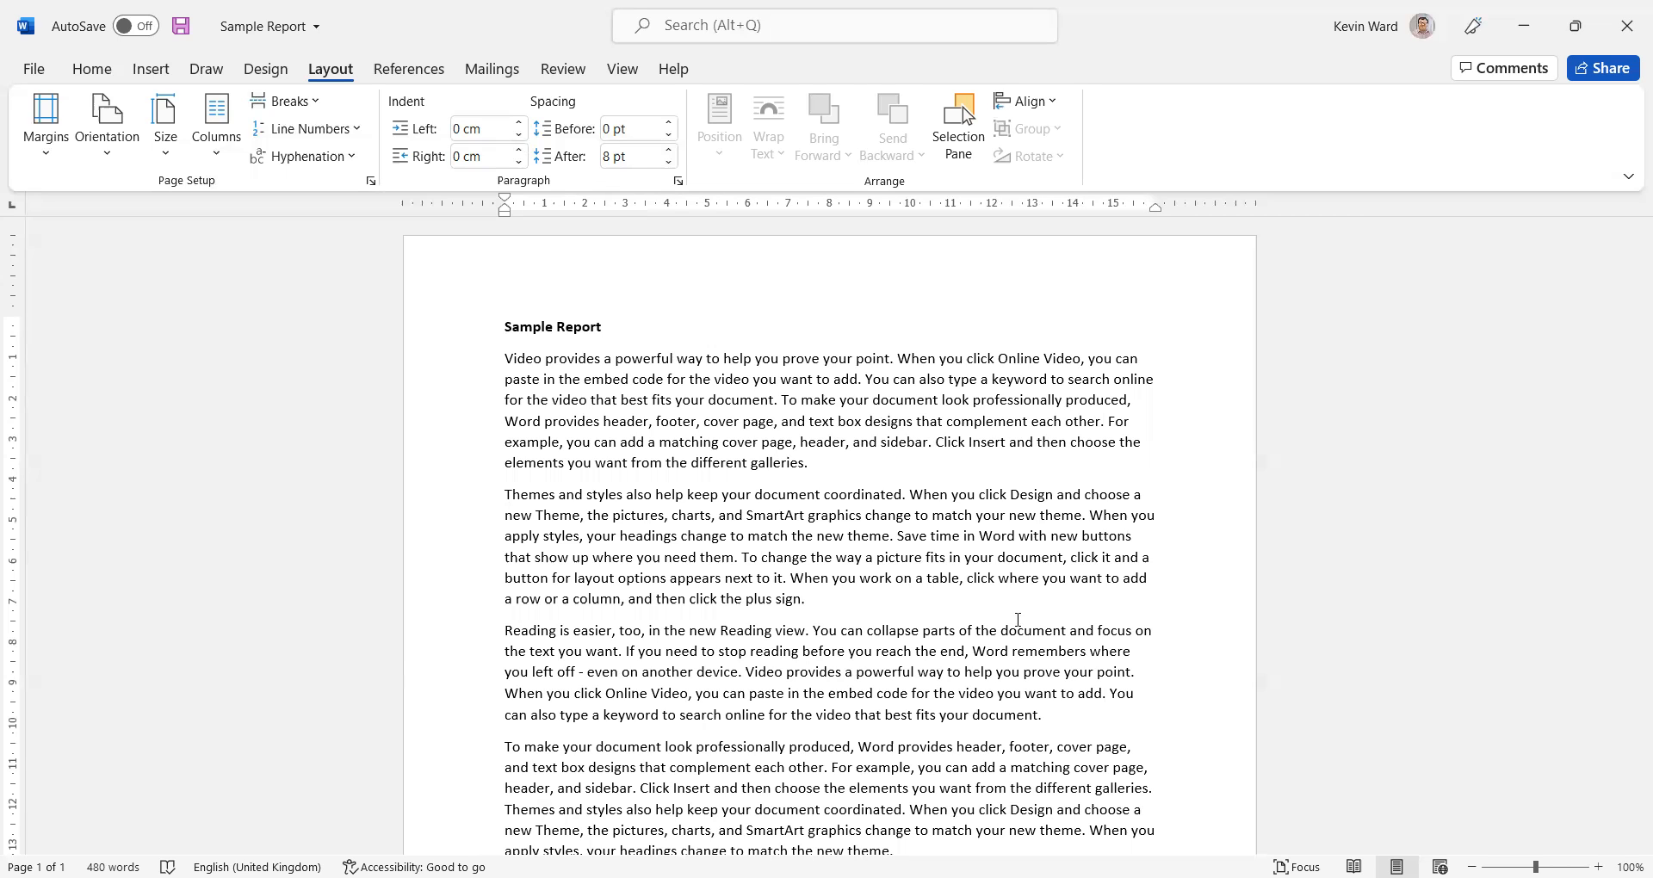
# Open the footer area at the bottom of the page for editing
pyautogui.scroll(-4, 751, 464)
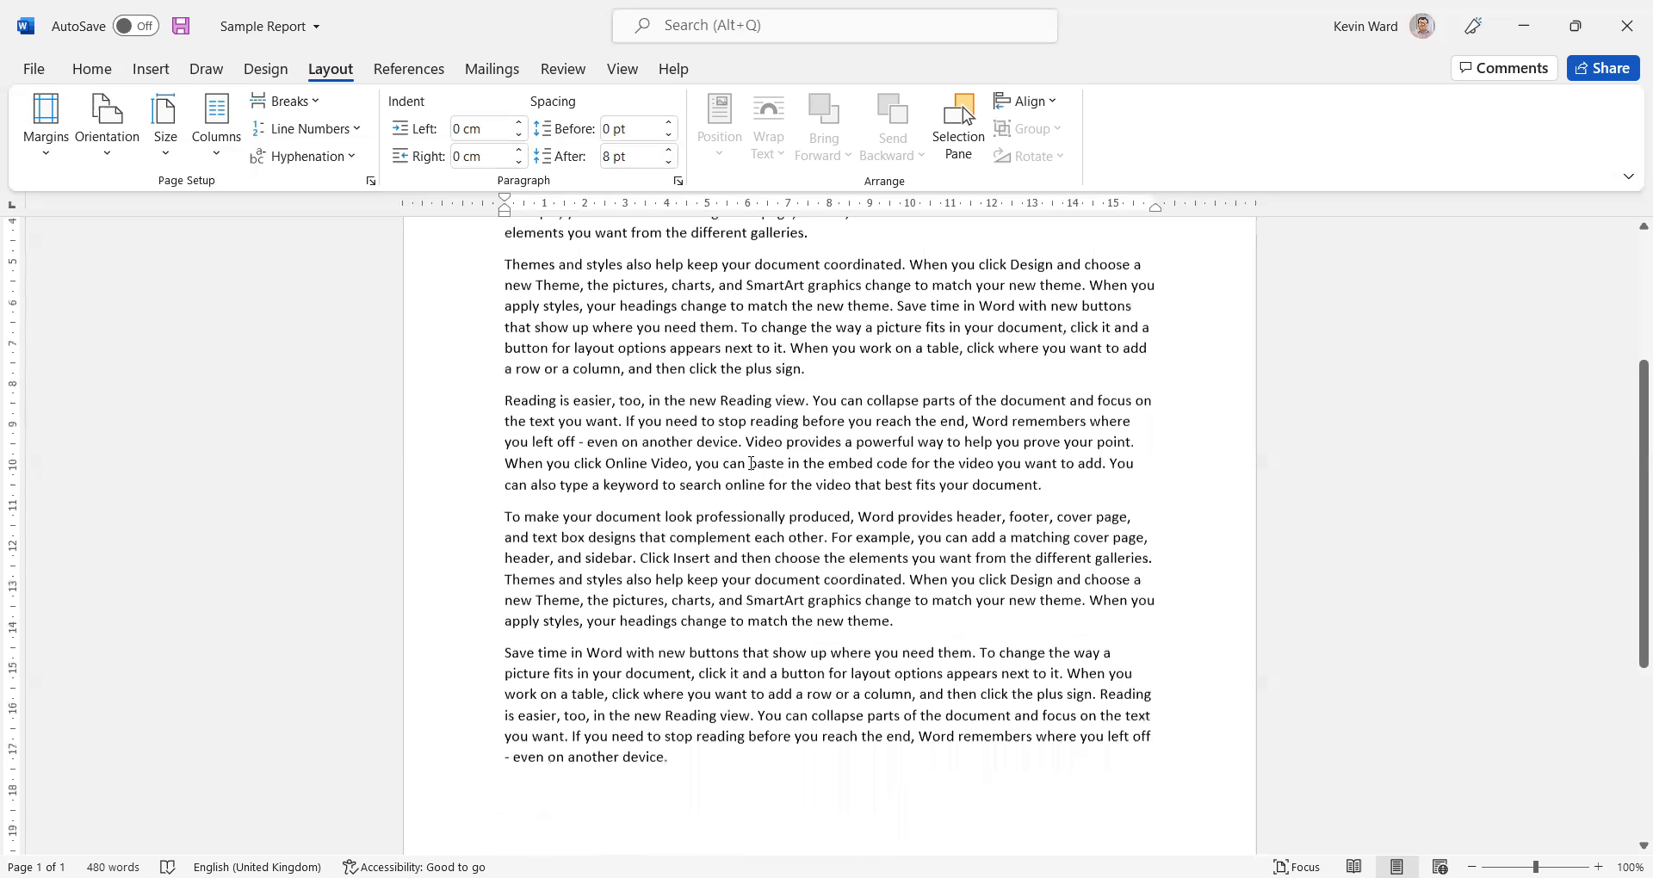
pyautogui.scroll(-6, 751, 464)
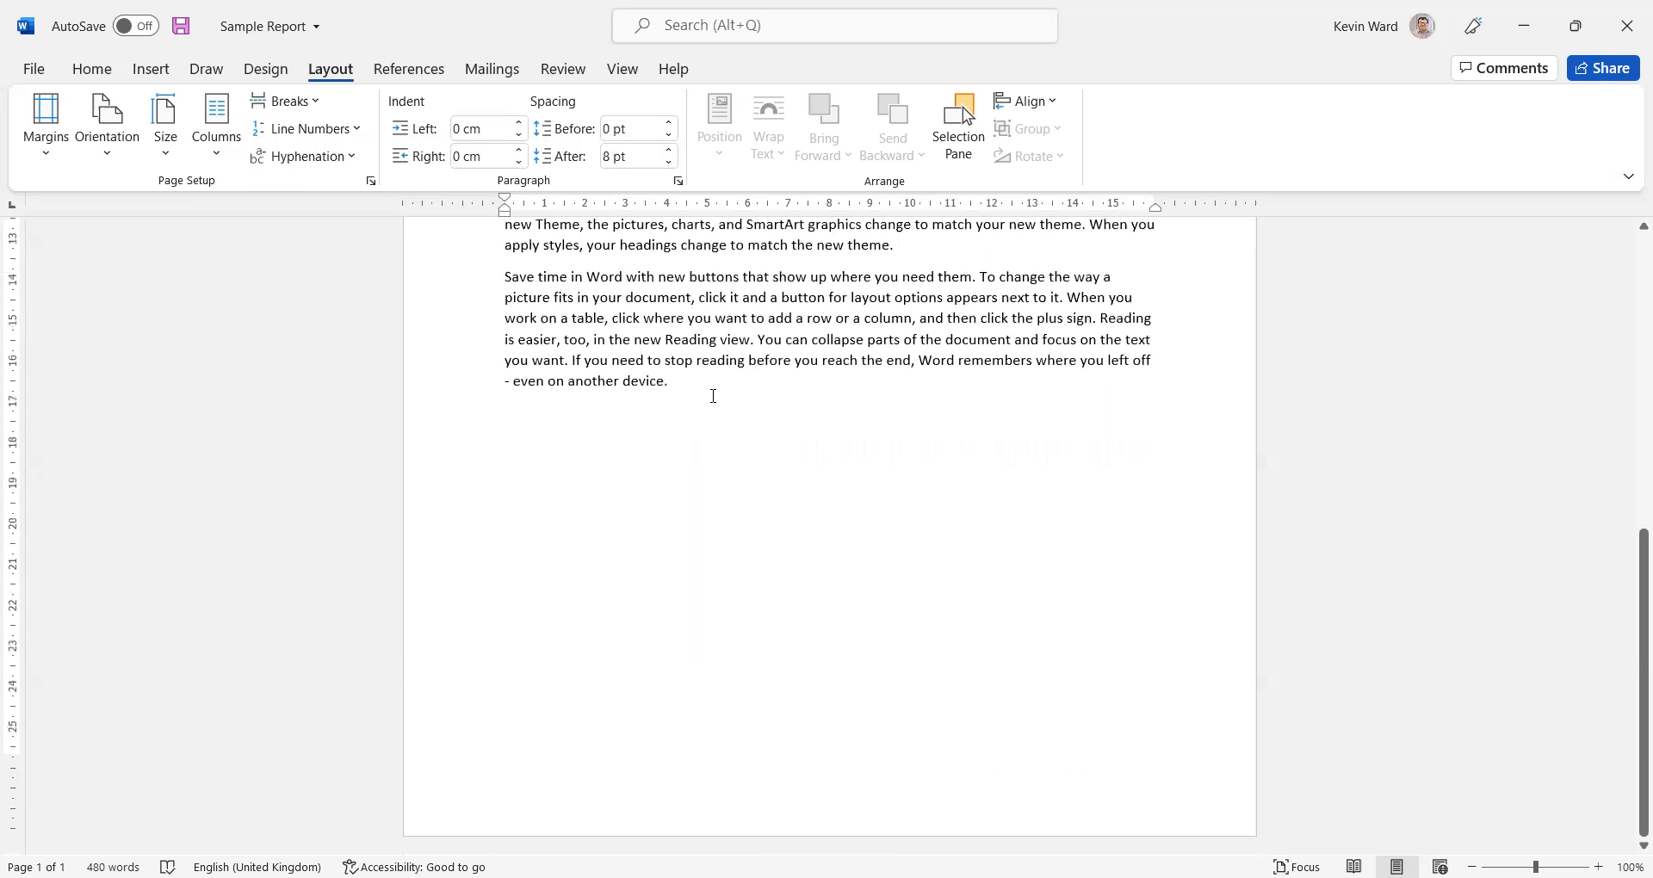
pyautogui.click(136, 70)
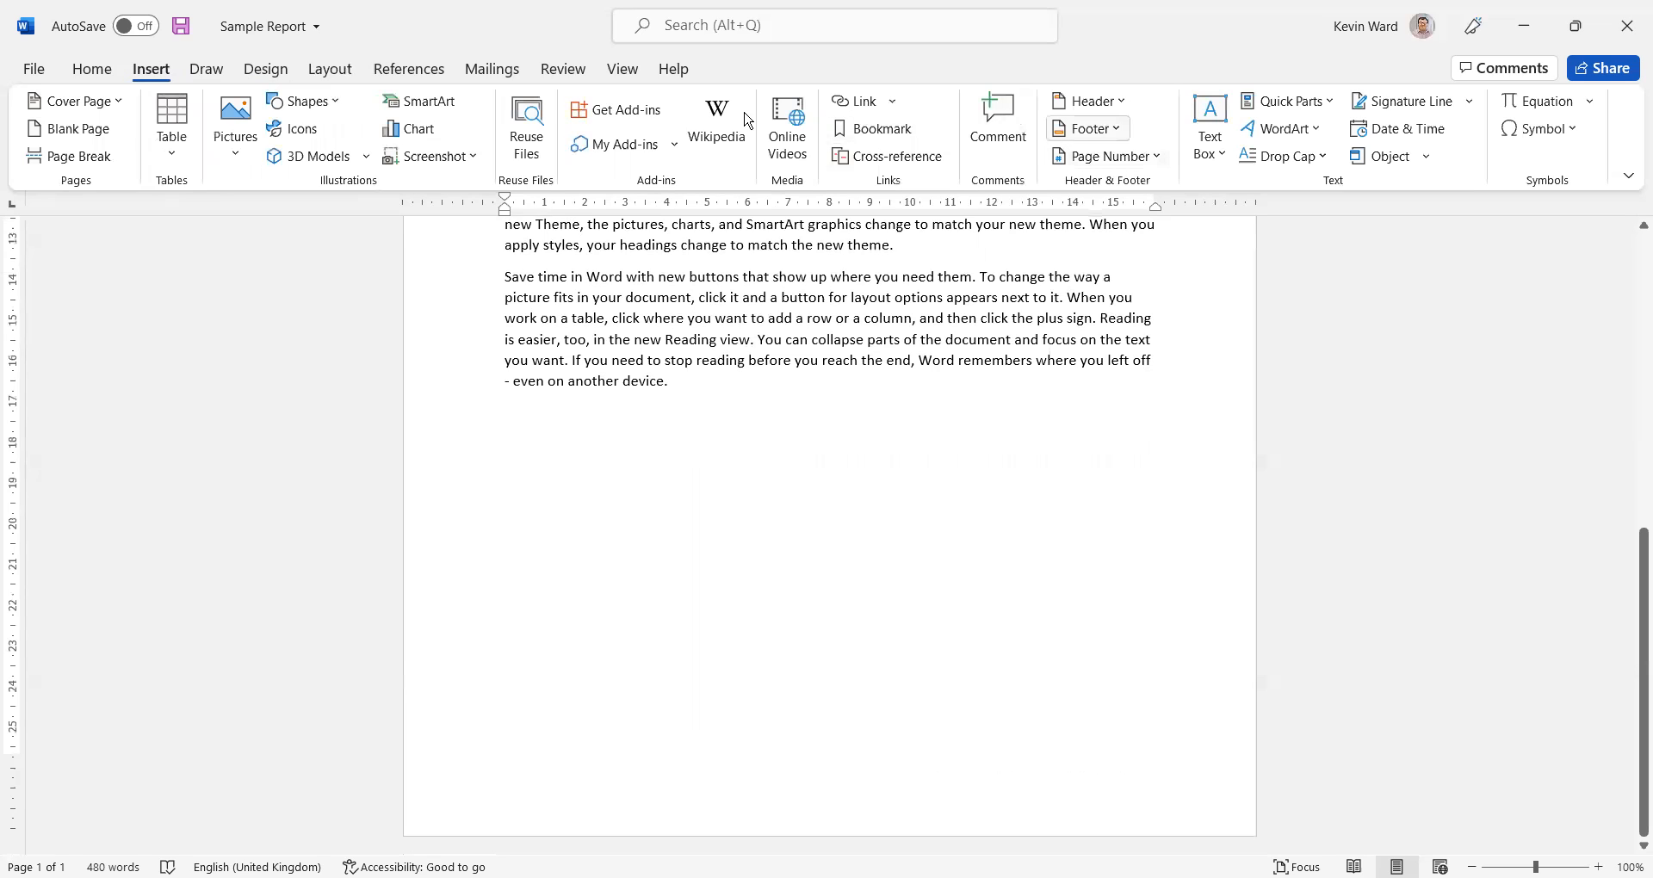
pyautogui.click(1088, 129)
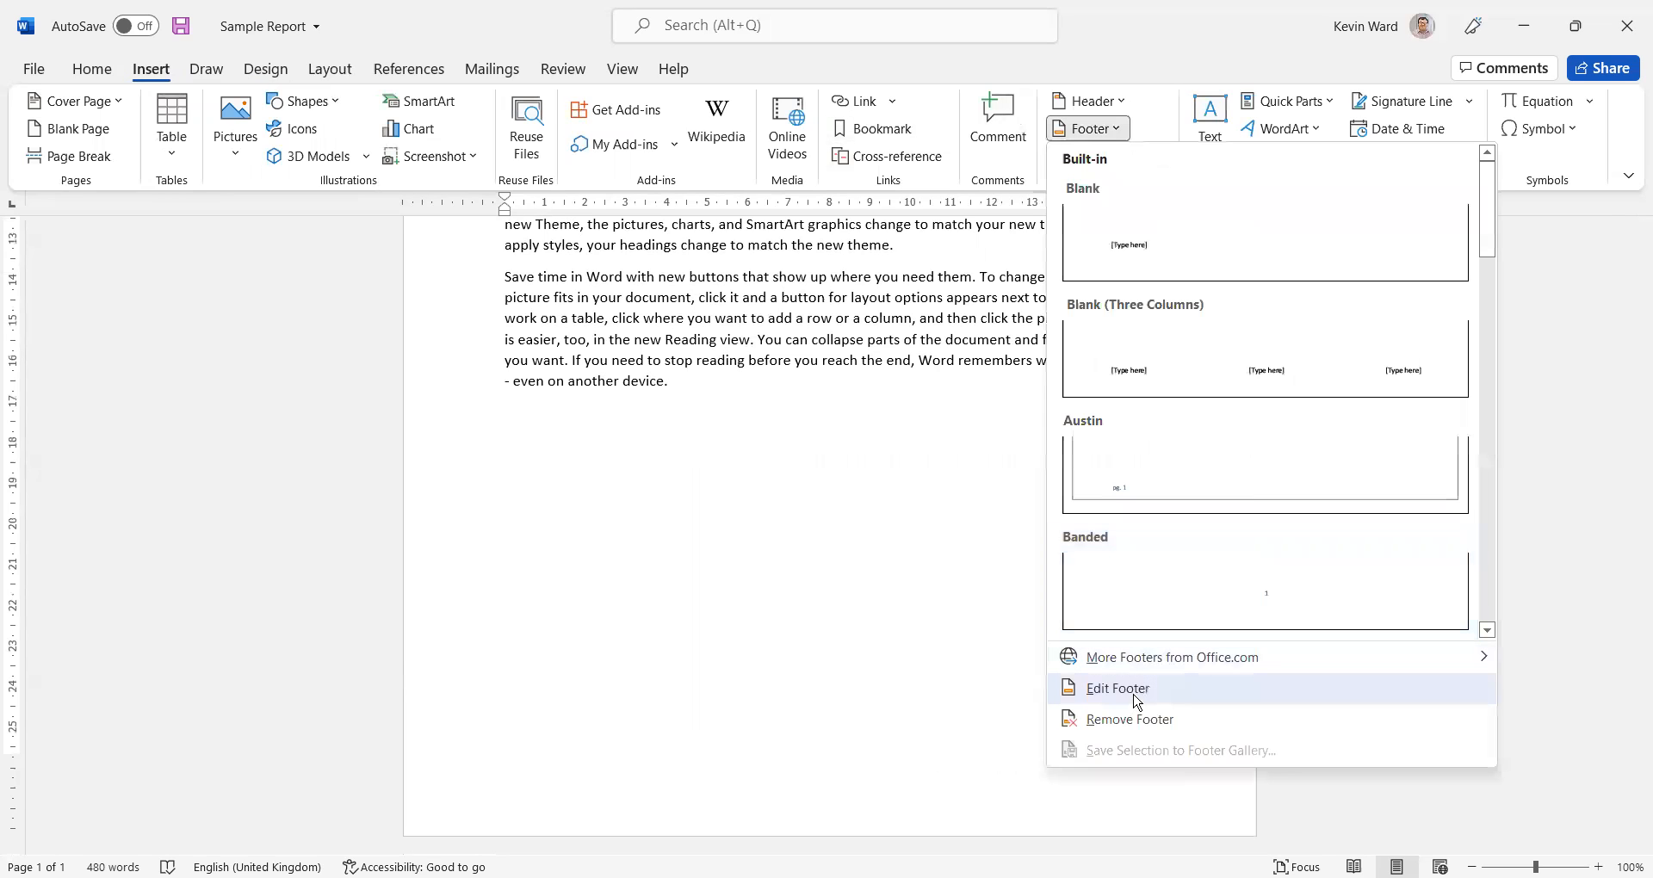
pyautogui.click(835, 529)
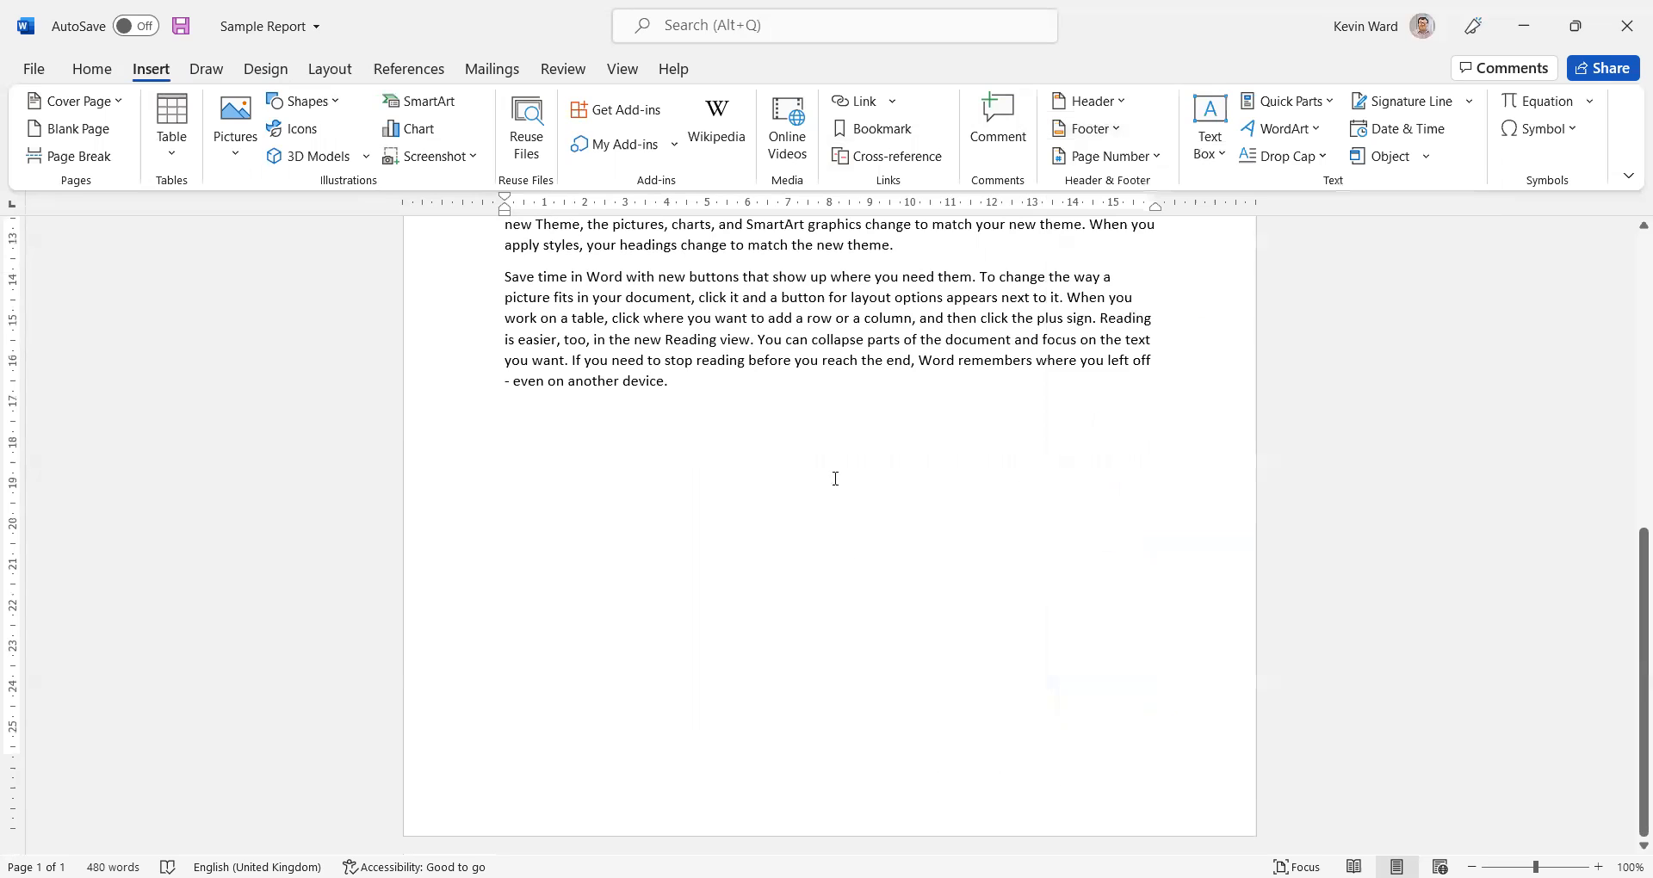
pyautogui.doubleClick(810, 800)
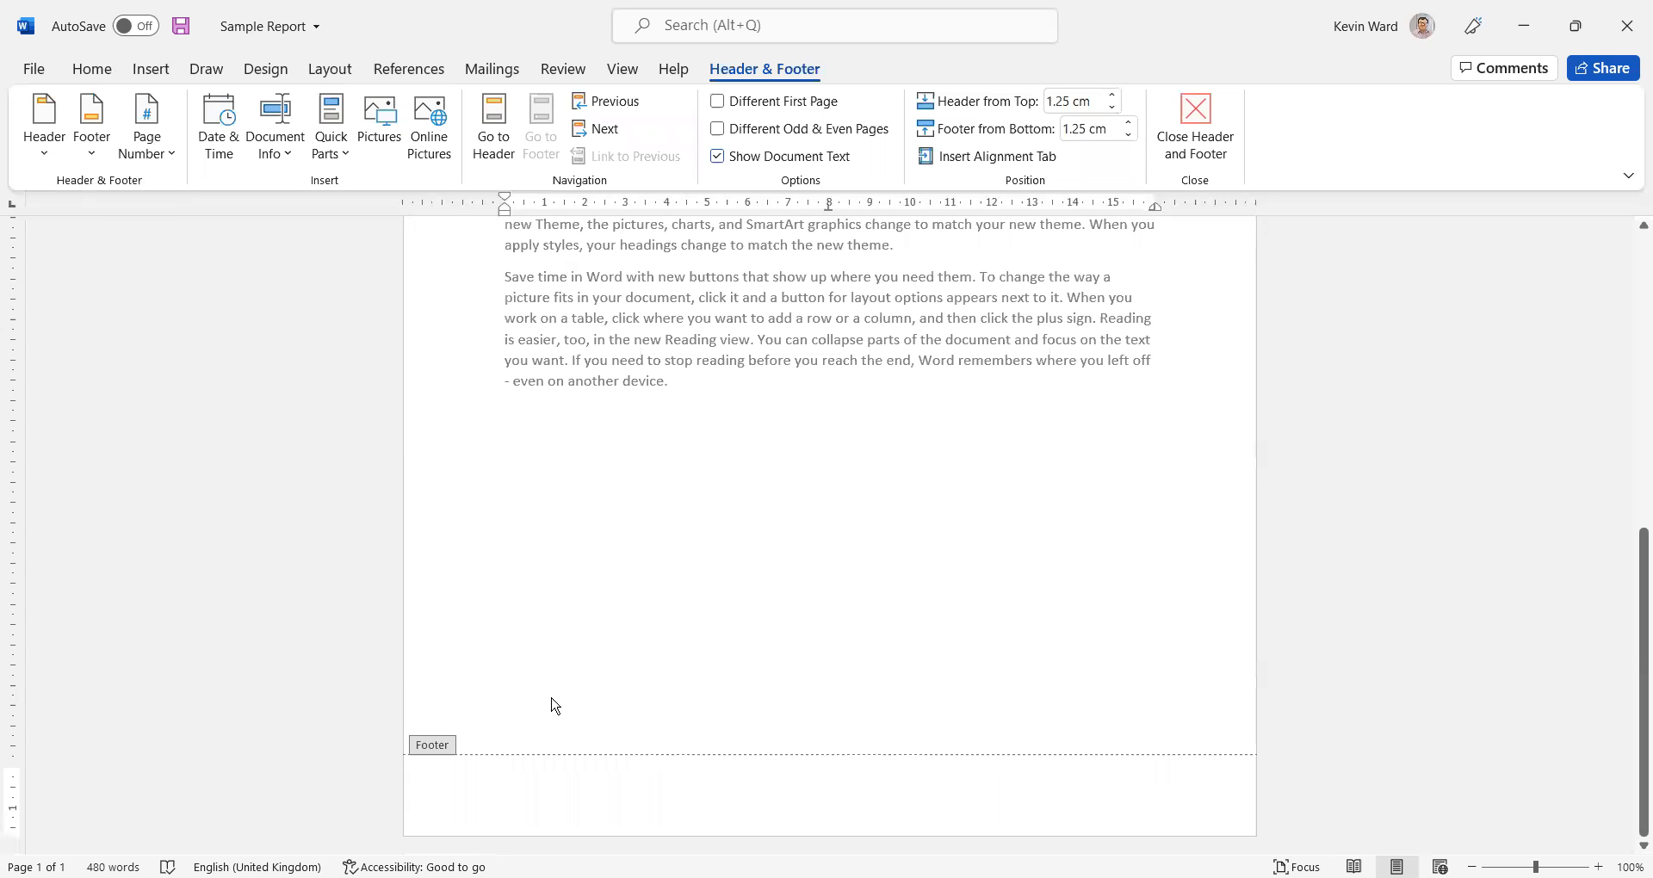
# Add a left-aligned Page X of Y number to the footer using the Bold Numbers 1 bottom-of-page style
pyautogui.click(170, 159)
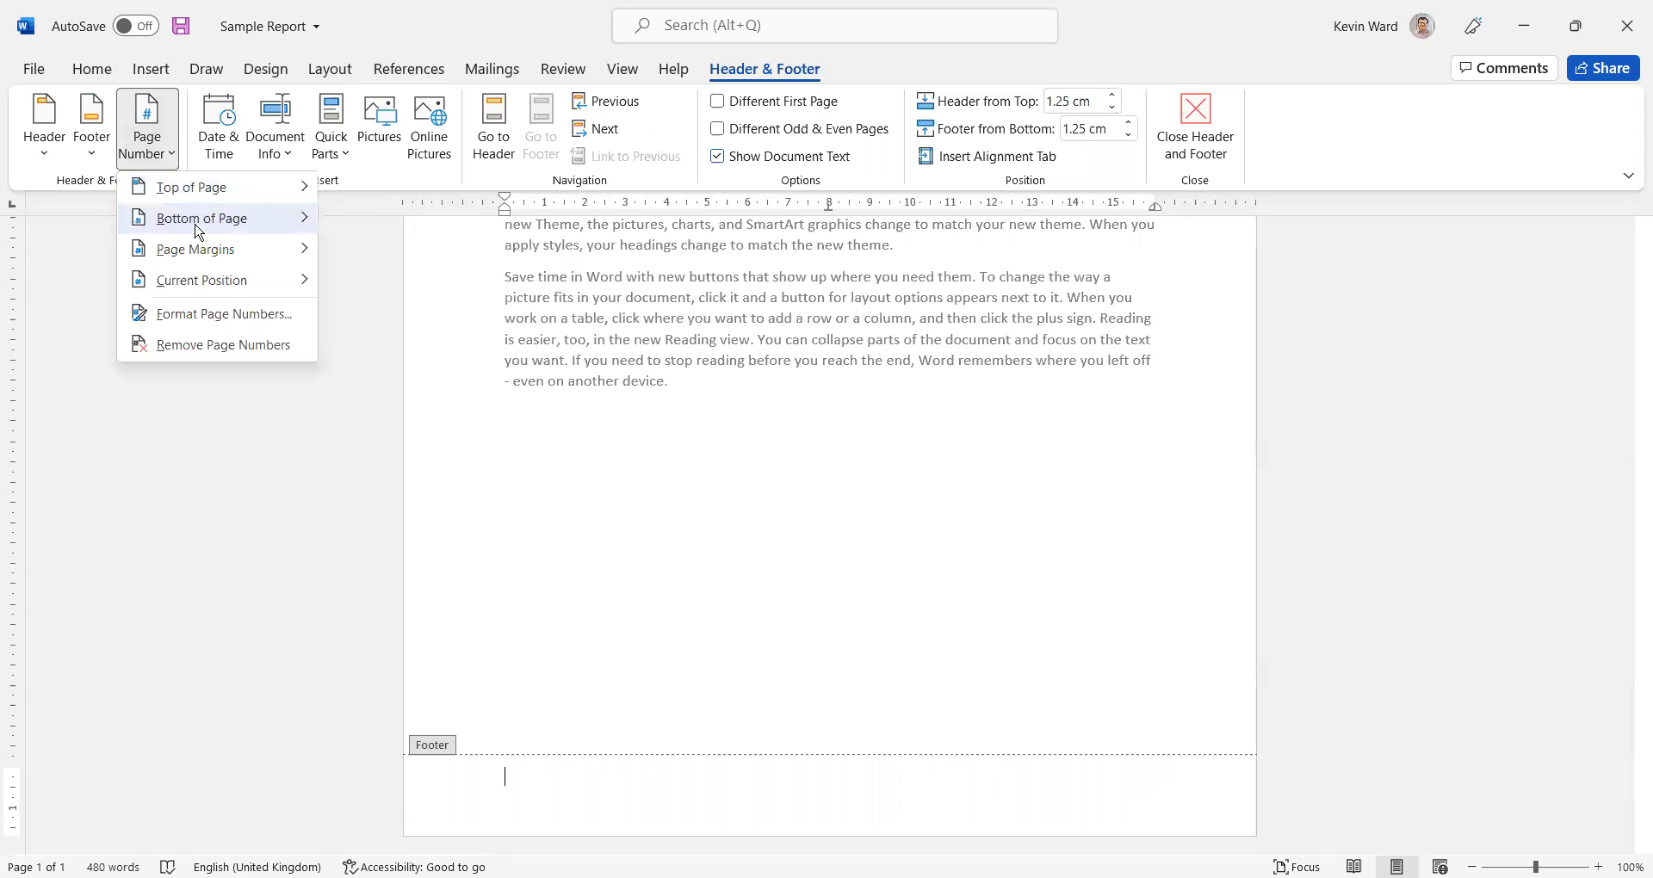
pyautogui.moveTo(198, 231)
pyautogui.scroll(-5, 468, 365)
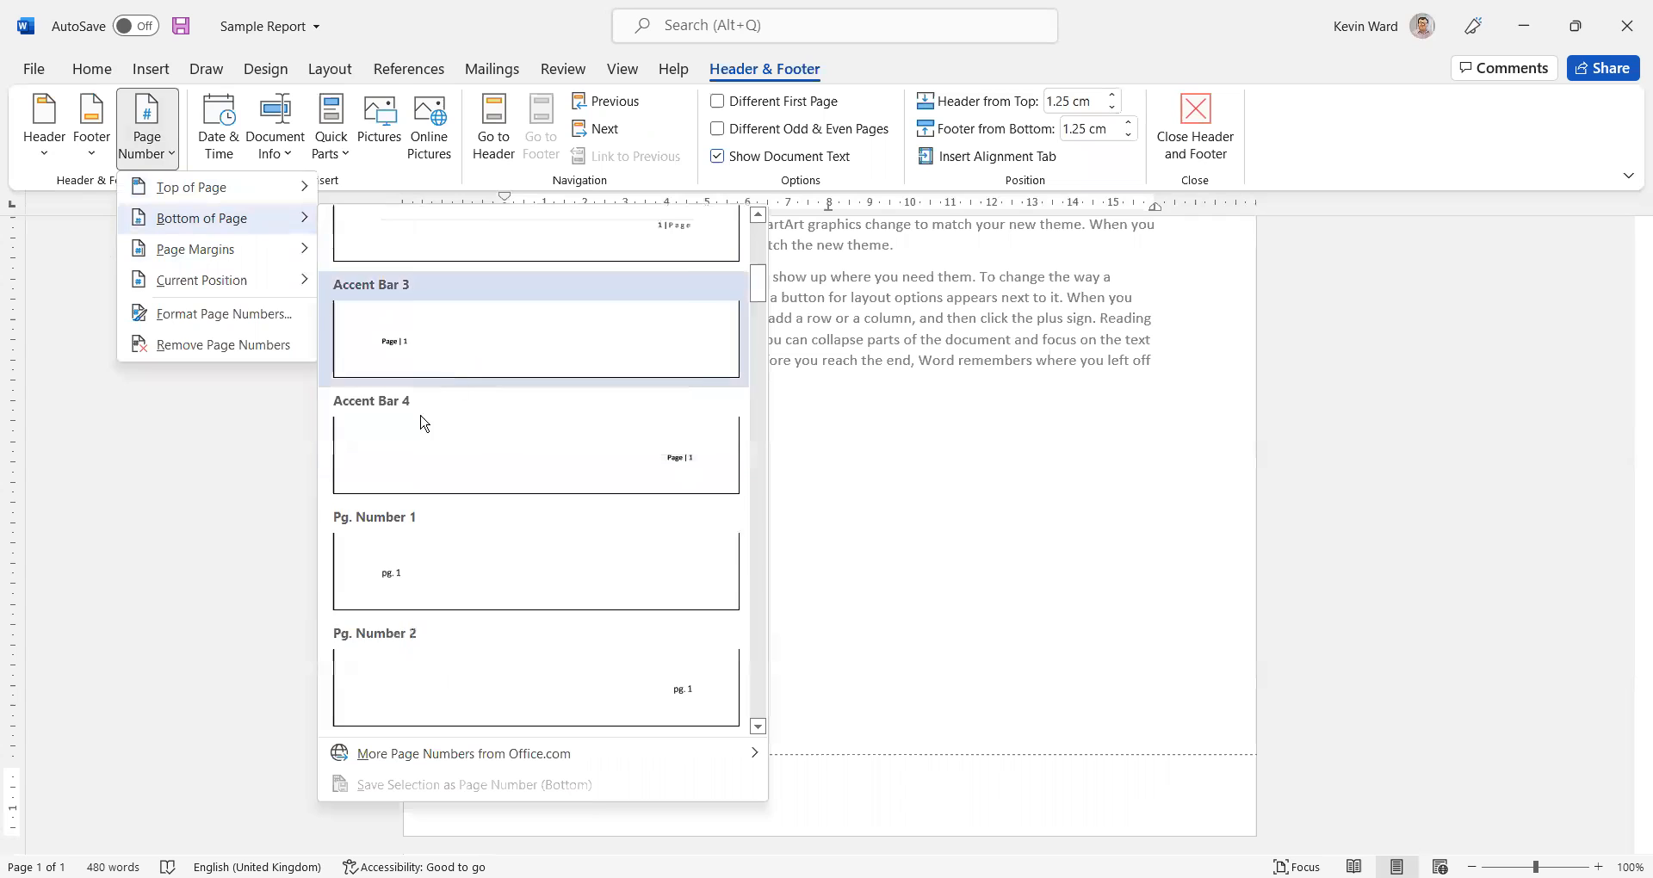
pyautogui.scroll(-3, 421, 358)
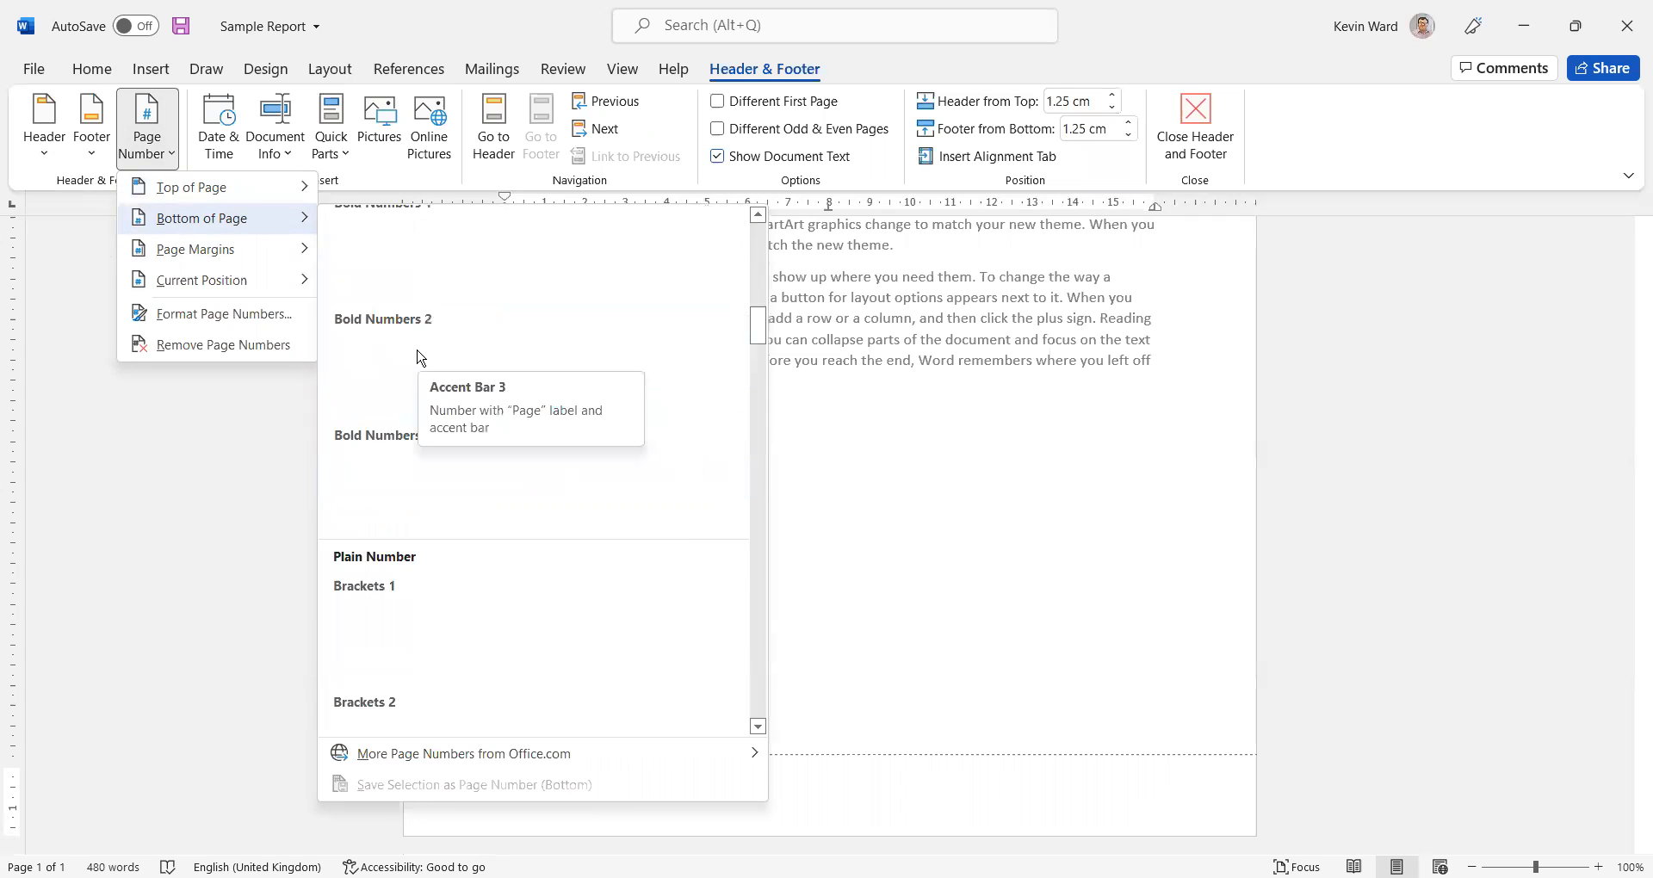
pyautogui.scroll(-5, 422, 359)
pyautogui.scroll(-5, 424, 362)
pyautogui.scroll(-5, 425, 363)
pyautogui.scroll(-5, 428, 365)
pyautogui.scroll(20, 429, 365)
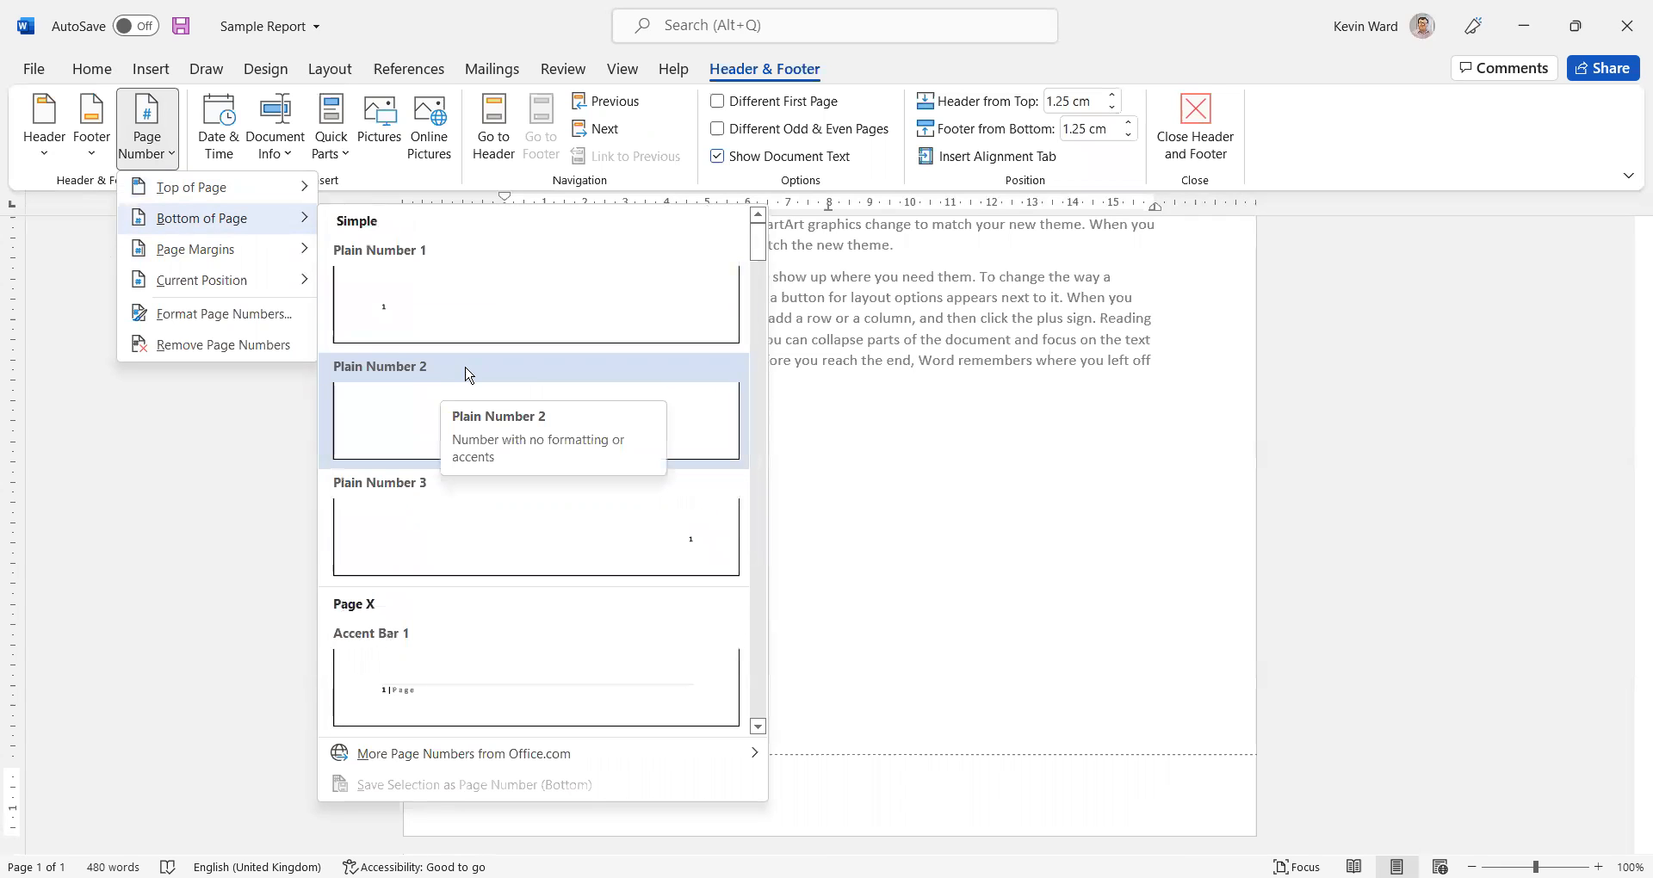
pyautogui.moveTo(758, 258); pyautogui.dragTo(762, 324)
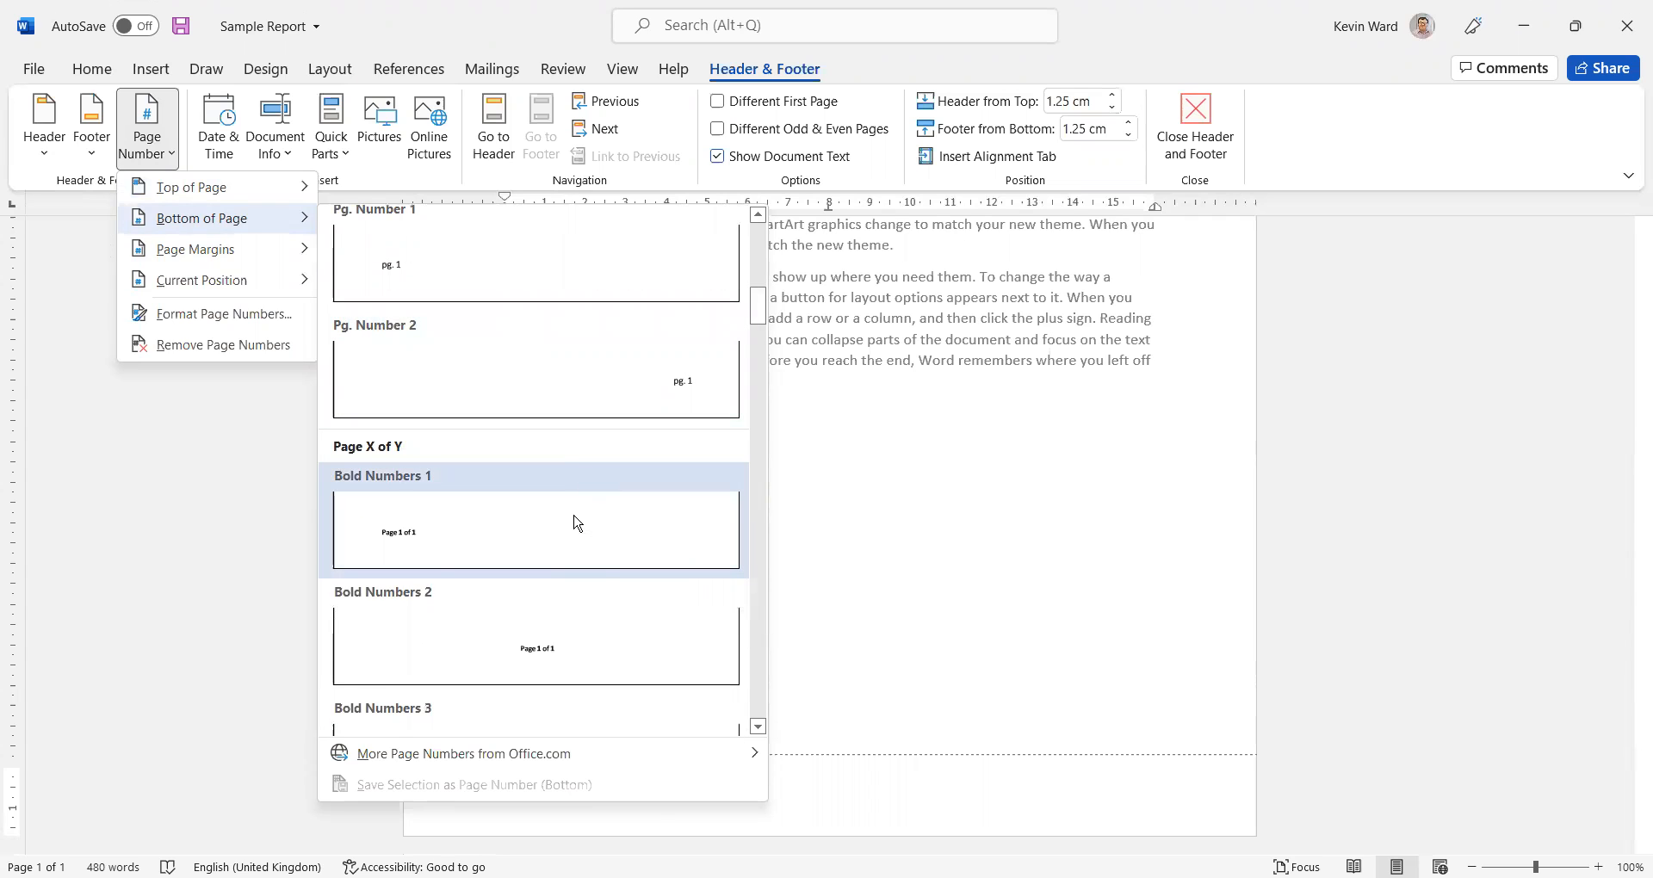
pyautogui.click(576, 524)
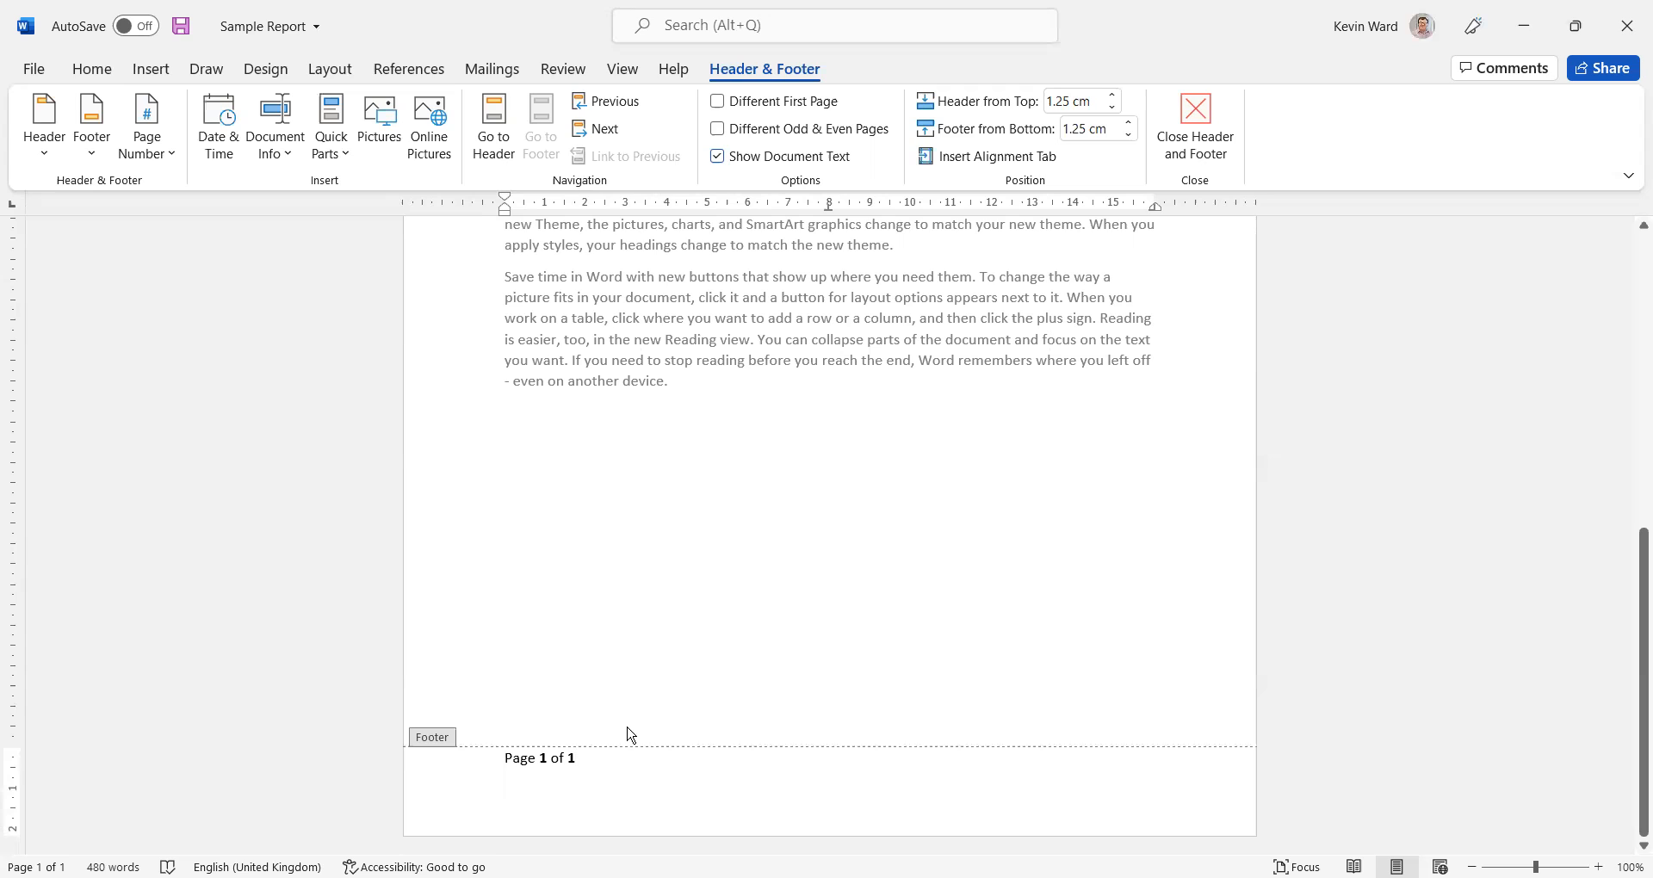
# Insert the document's file name, Sample Report, in the footer's centre and the date 21/03/2022 at its right end
pyautogui.press('Tab')
pyautogui.click(294, 168)
pyautogui.click(310, 219)
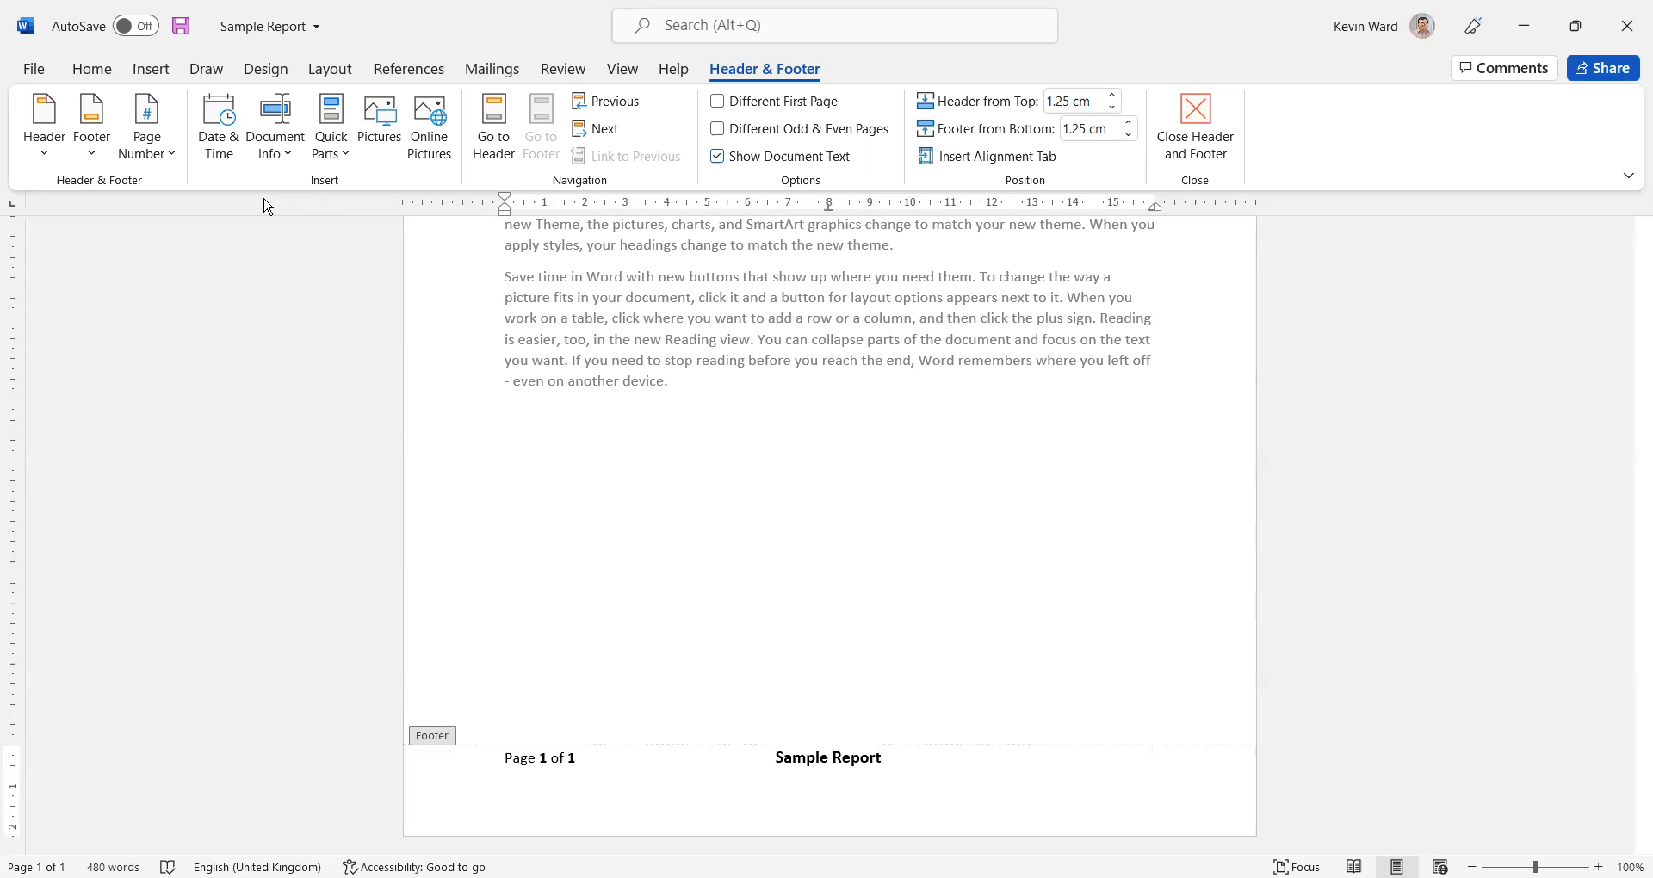
pyautogui.click(234, 165)
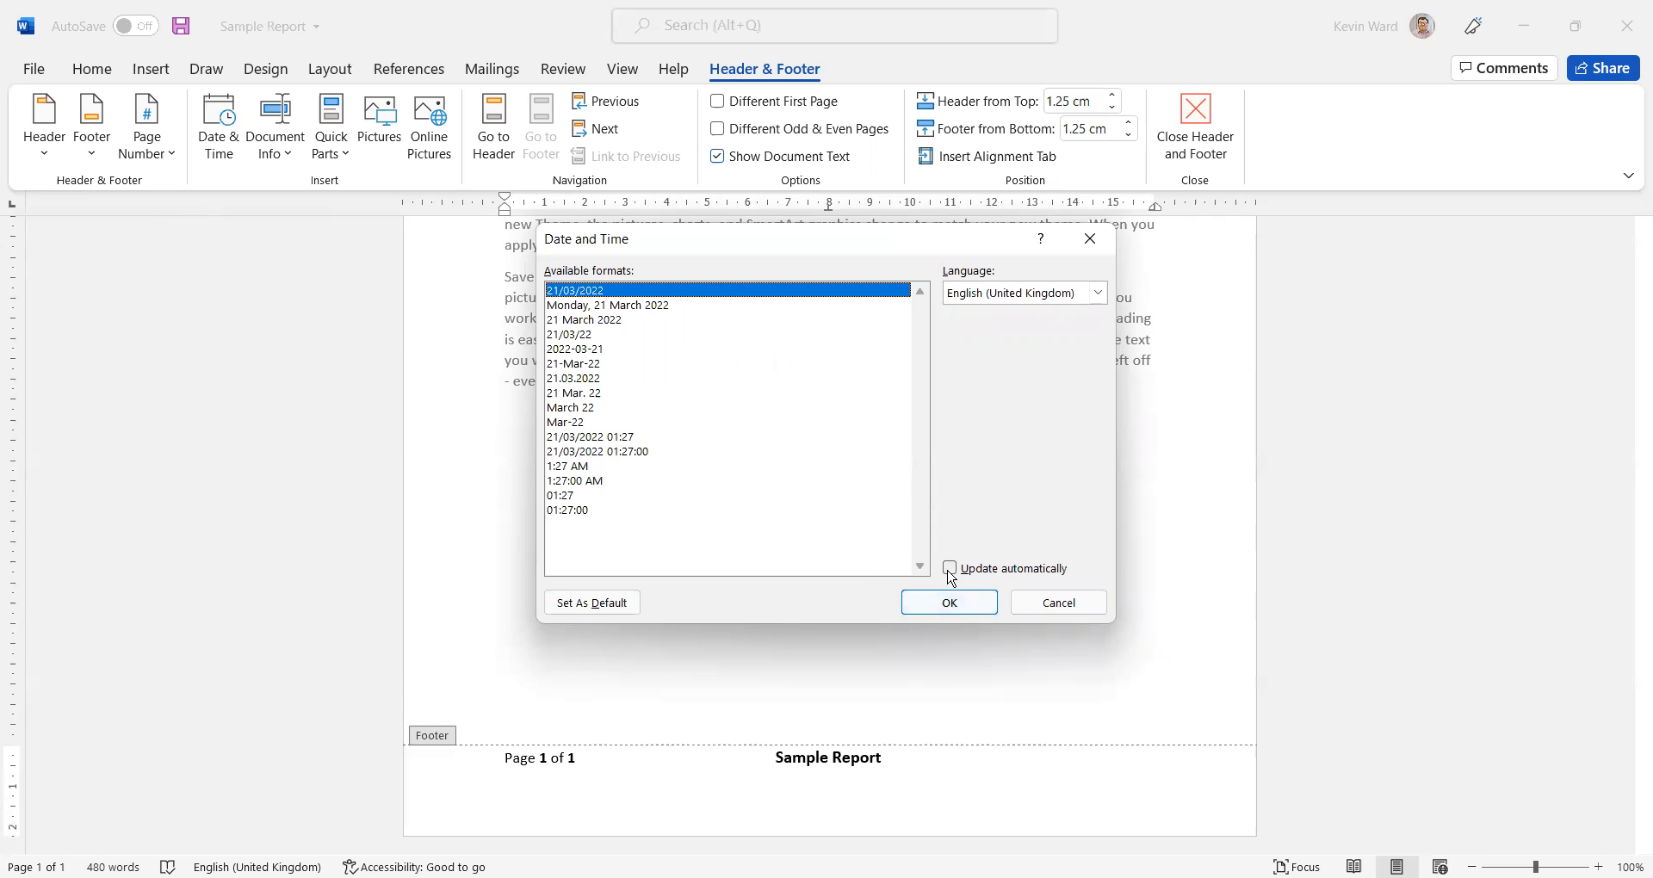
pyautogui.click(951, 602)
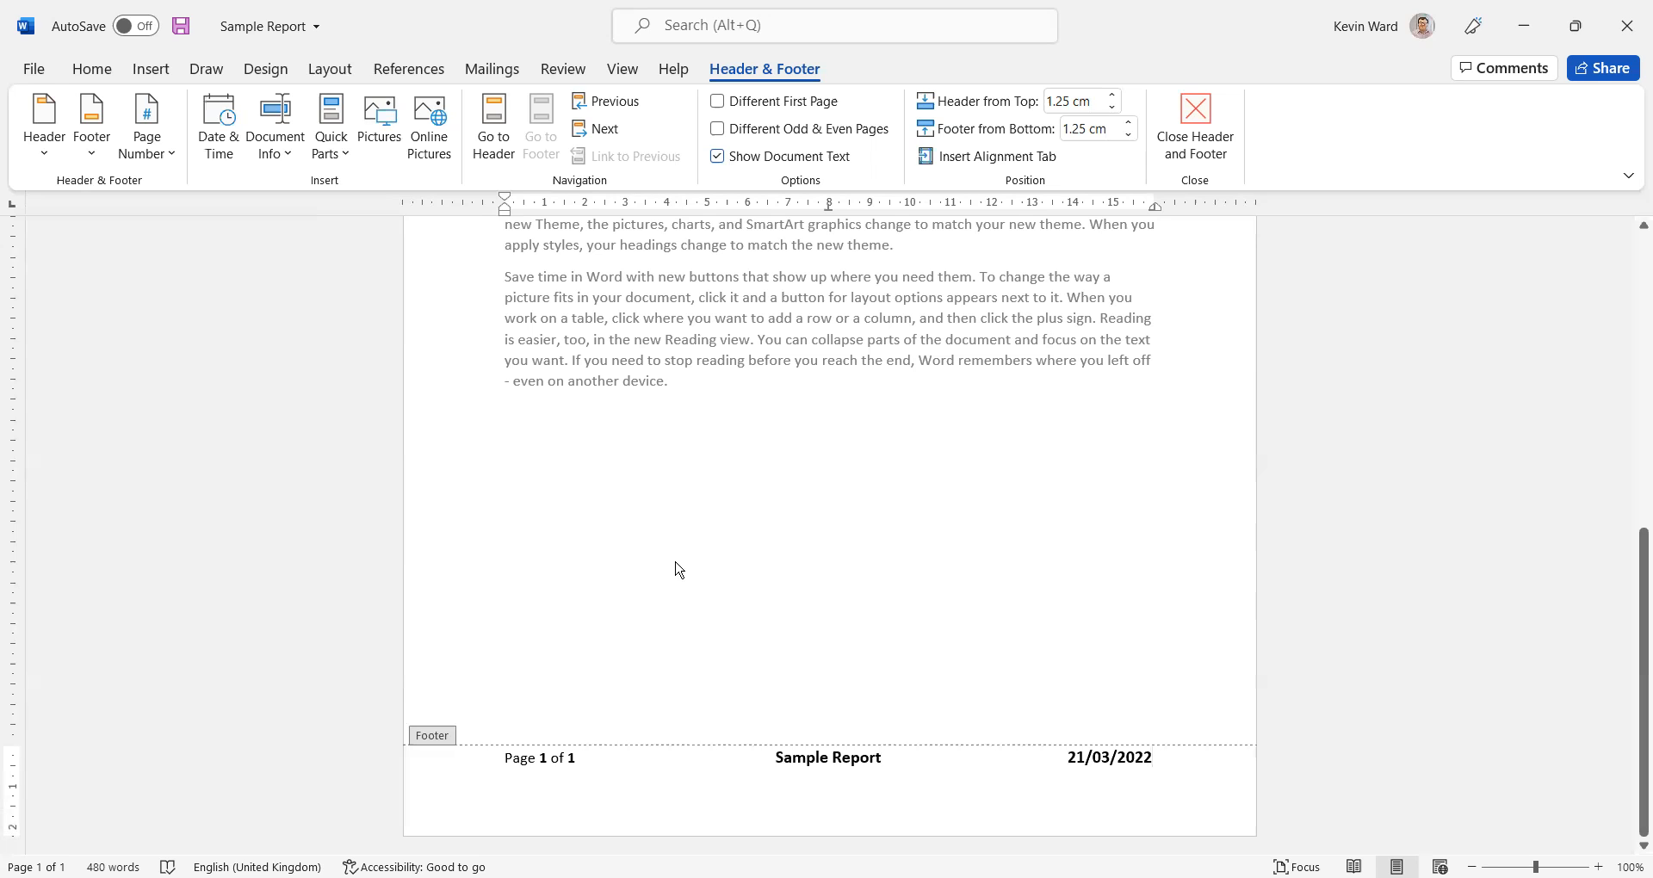
# Leave footer editing and return to the document body below the last paragraph
pyautogui.scroll(1, 711, 550)
pyautogui.scroll(1, 711, 550)
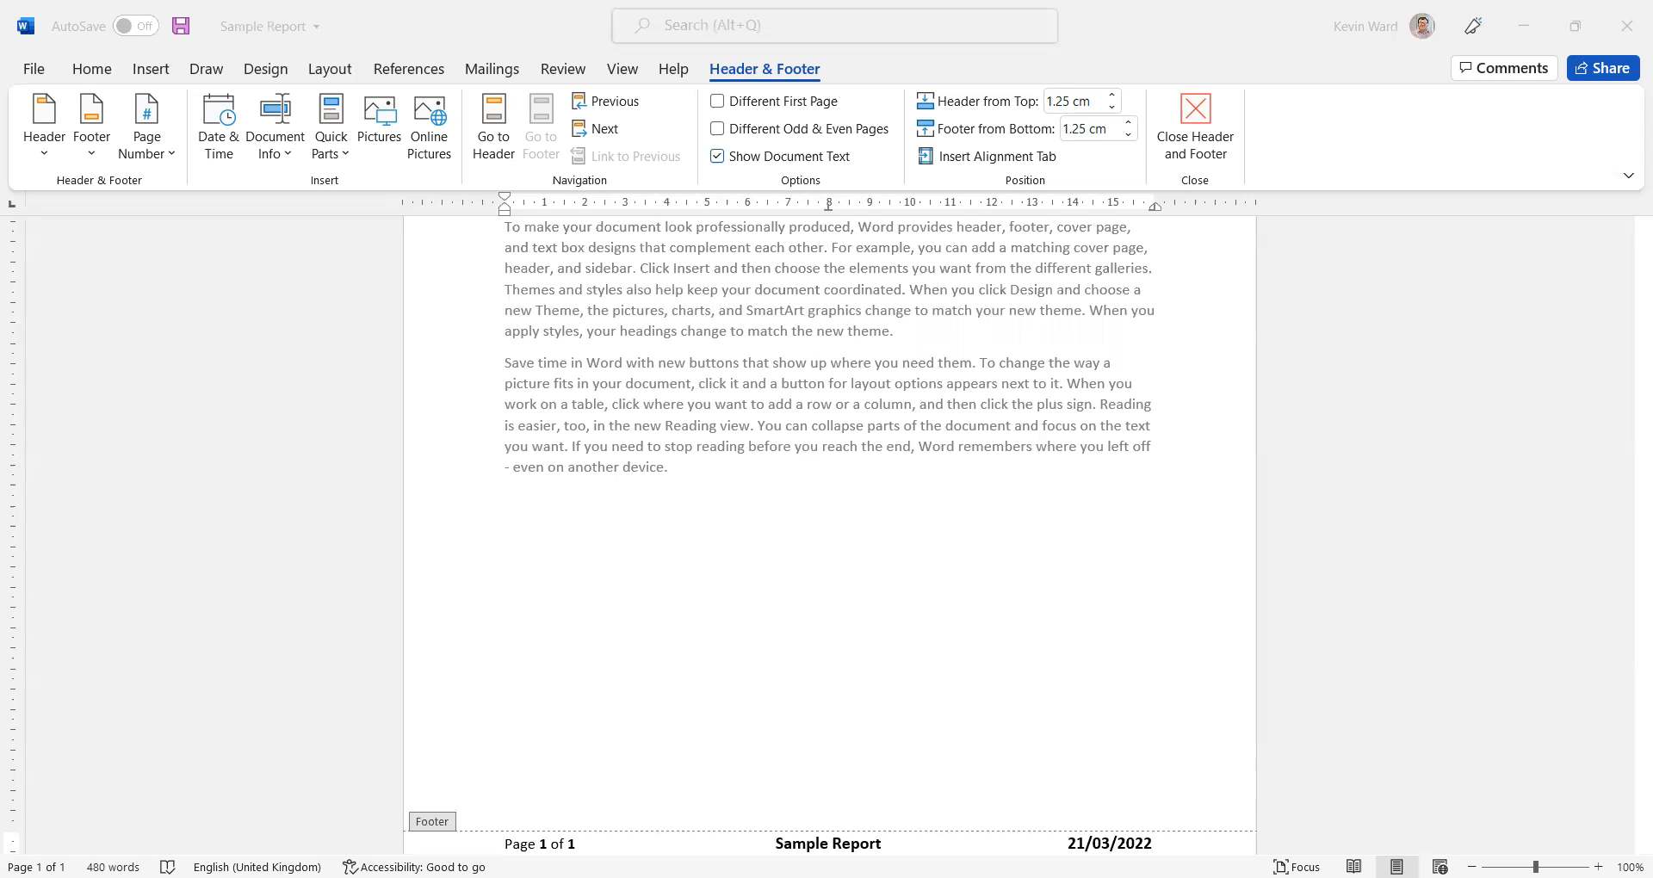
pyautogui.click(830, 609)
pyautogui.scroll(-2, 830, 609)
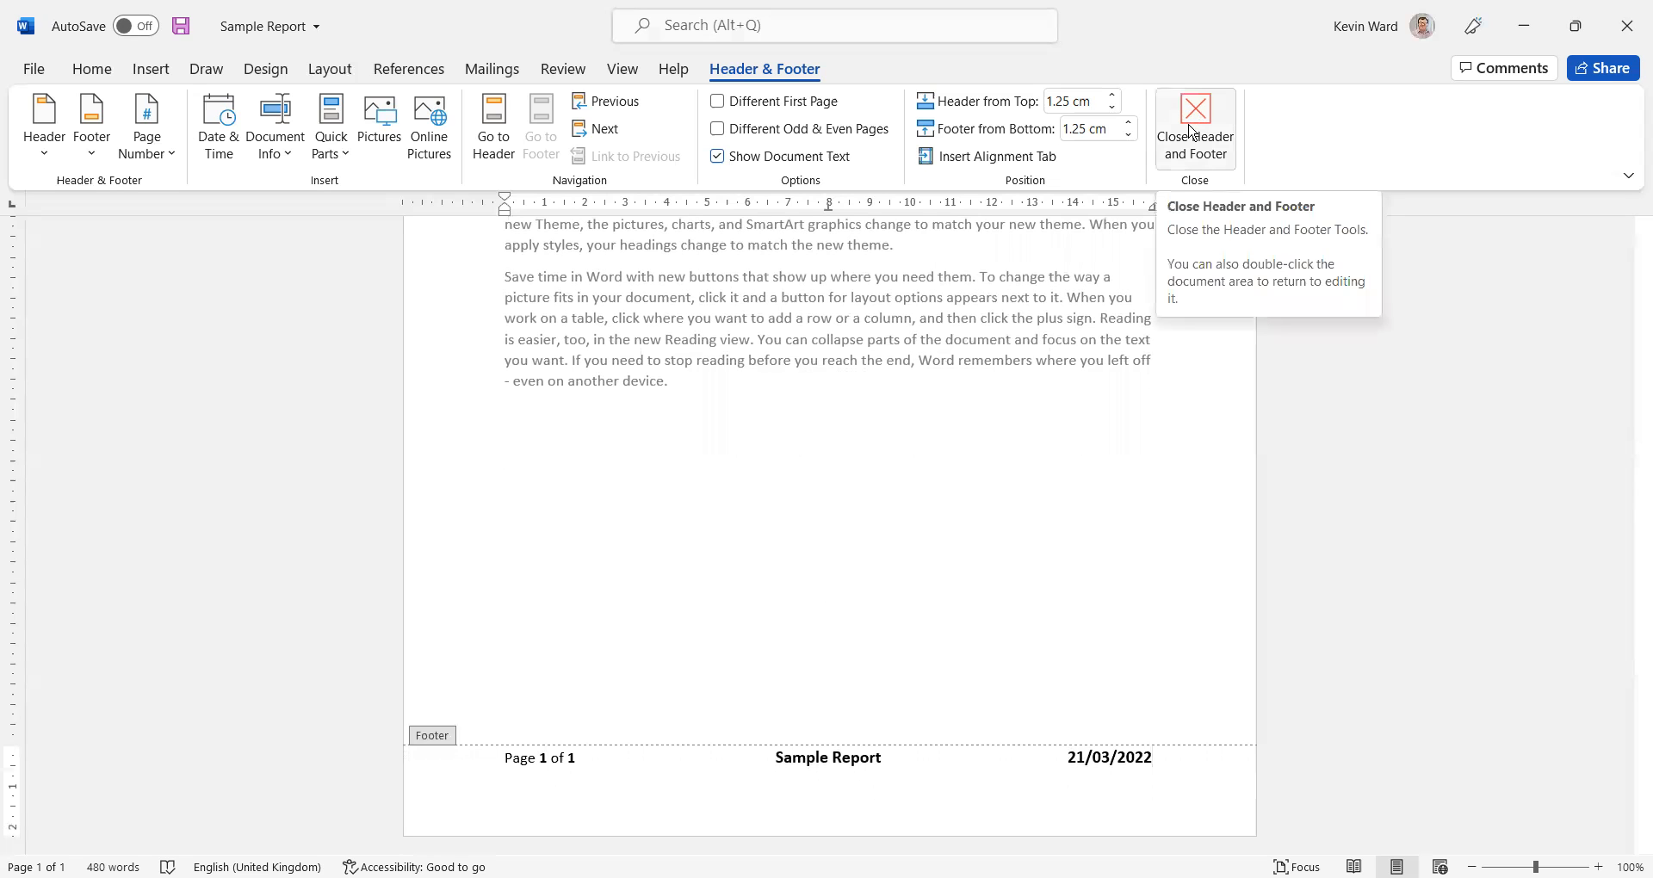
pyautogui.doubleClick(989, 483)
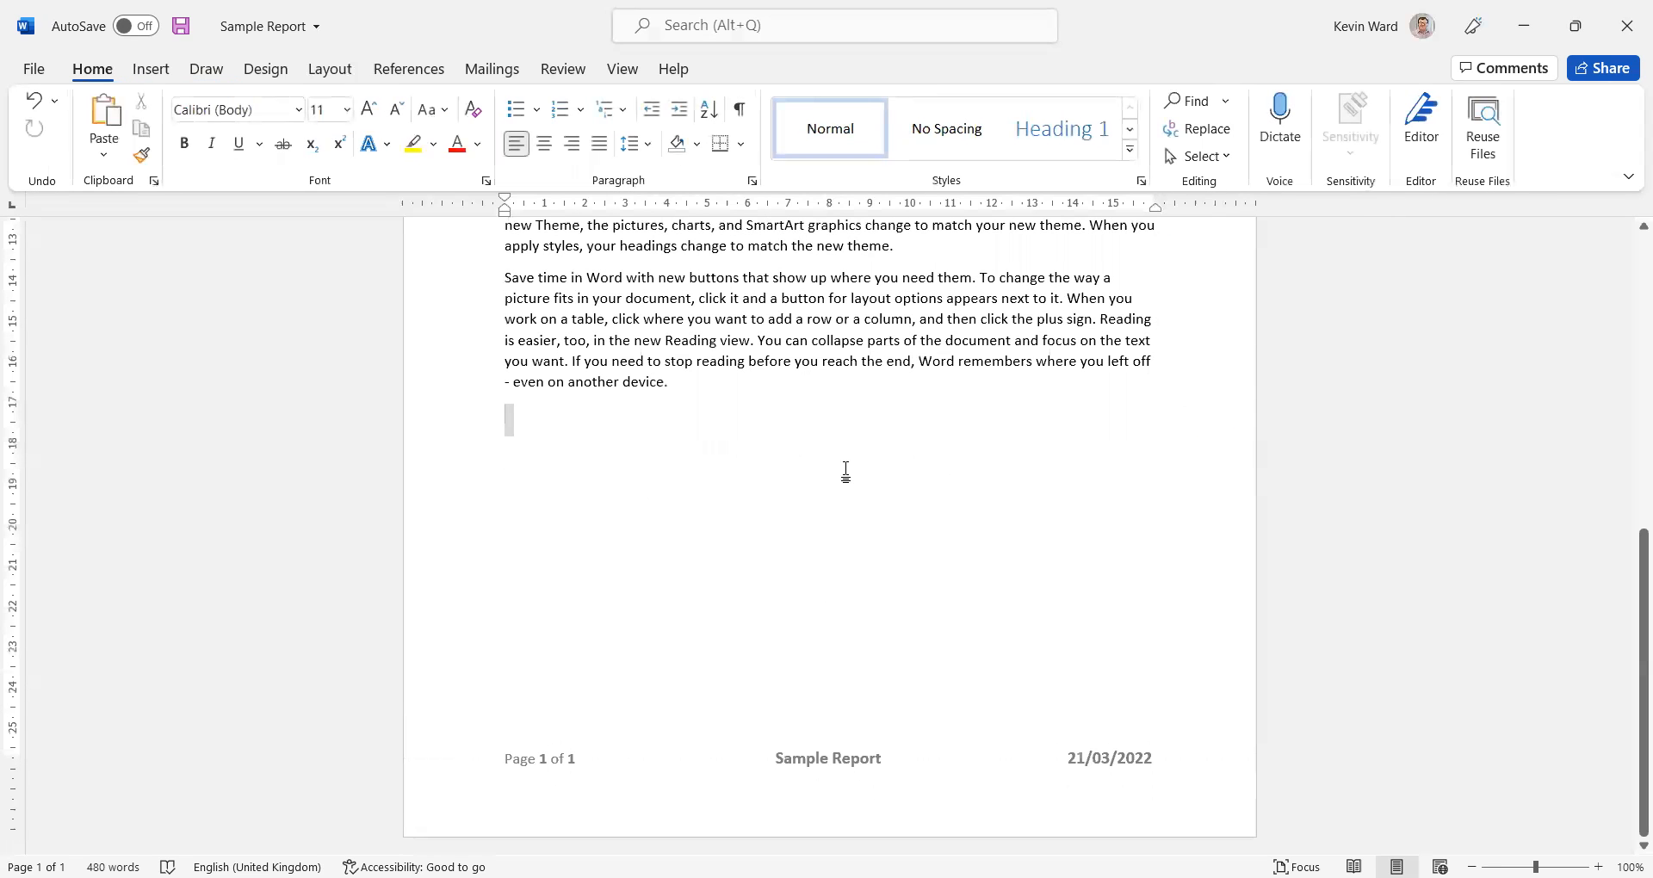
pyautogui.scroll(2, 848, 471)
pyautogui.scroll(8, 632, 452)
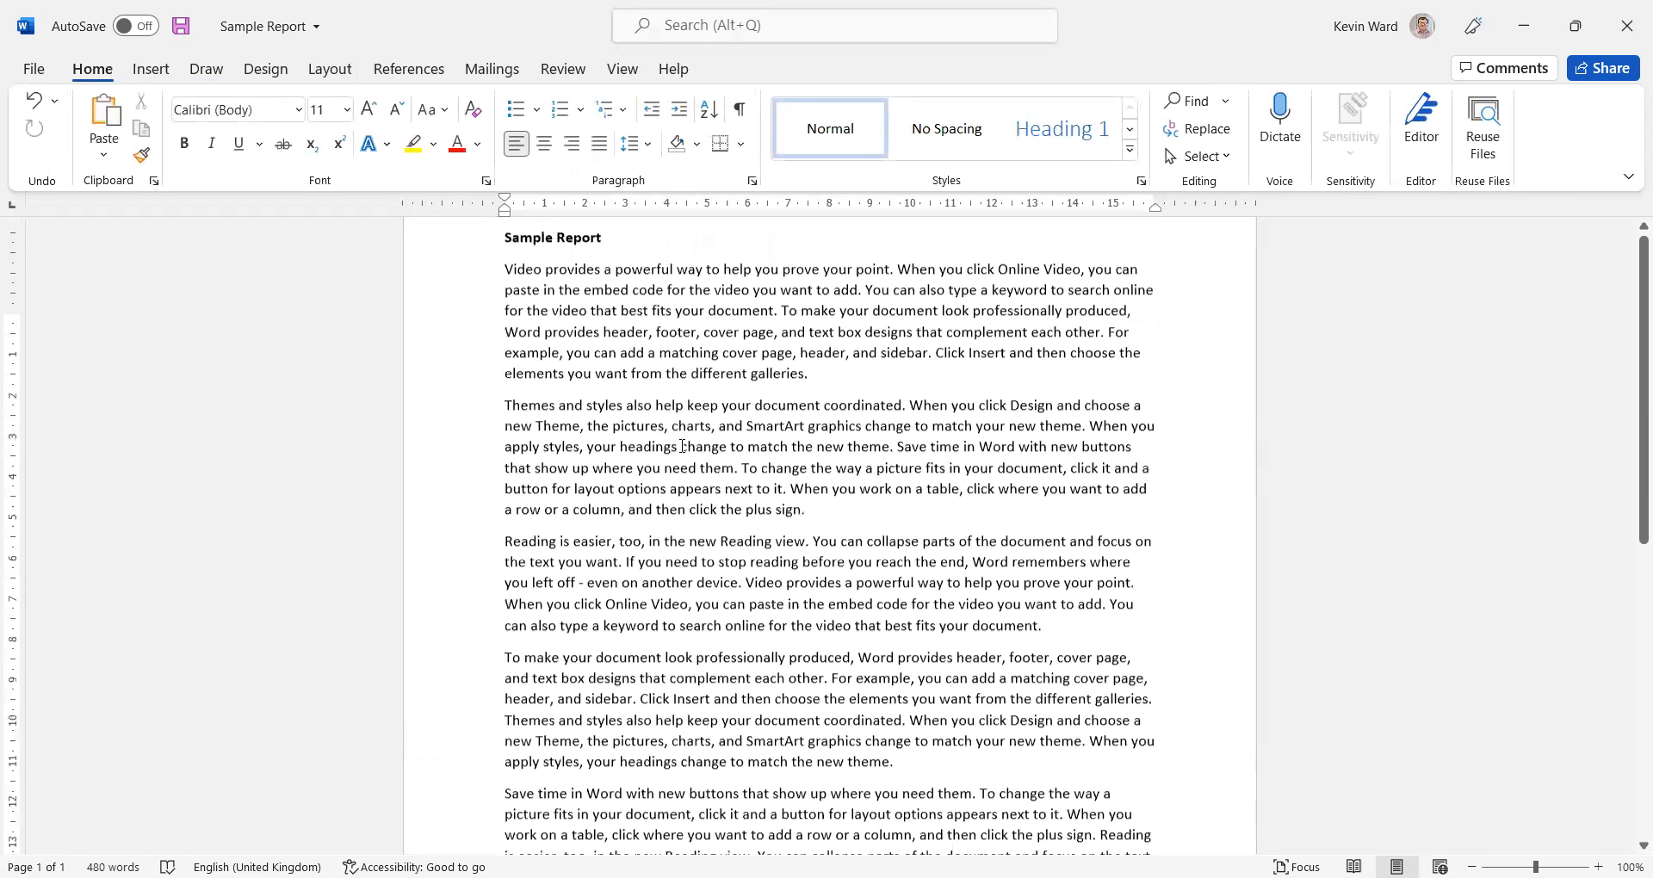
pyautogui.scroll(-1, 684, 432)
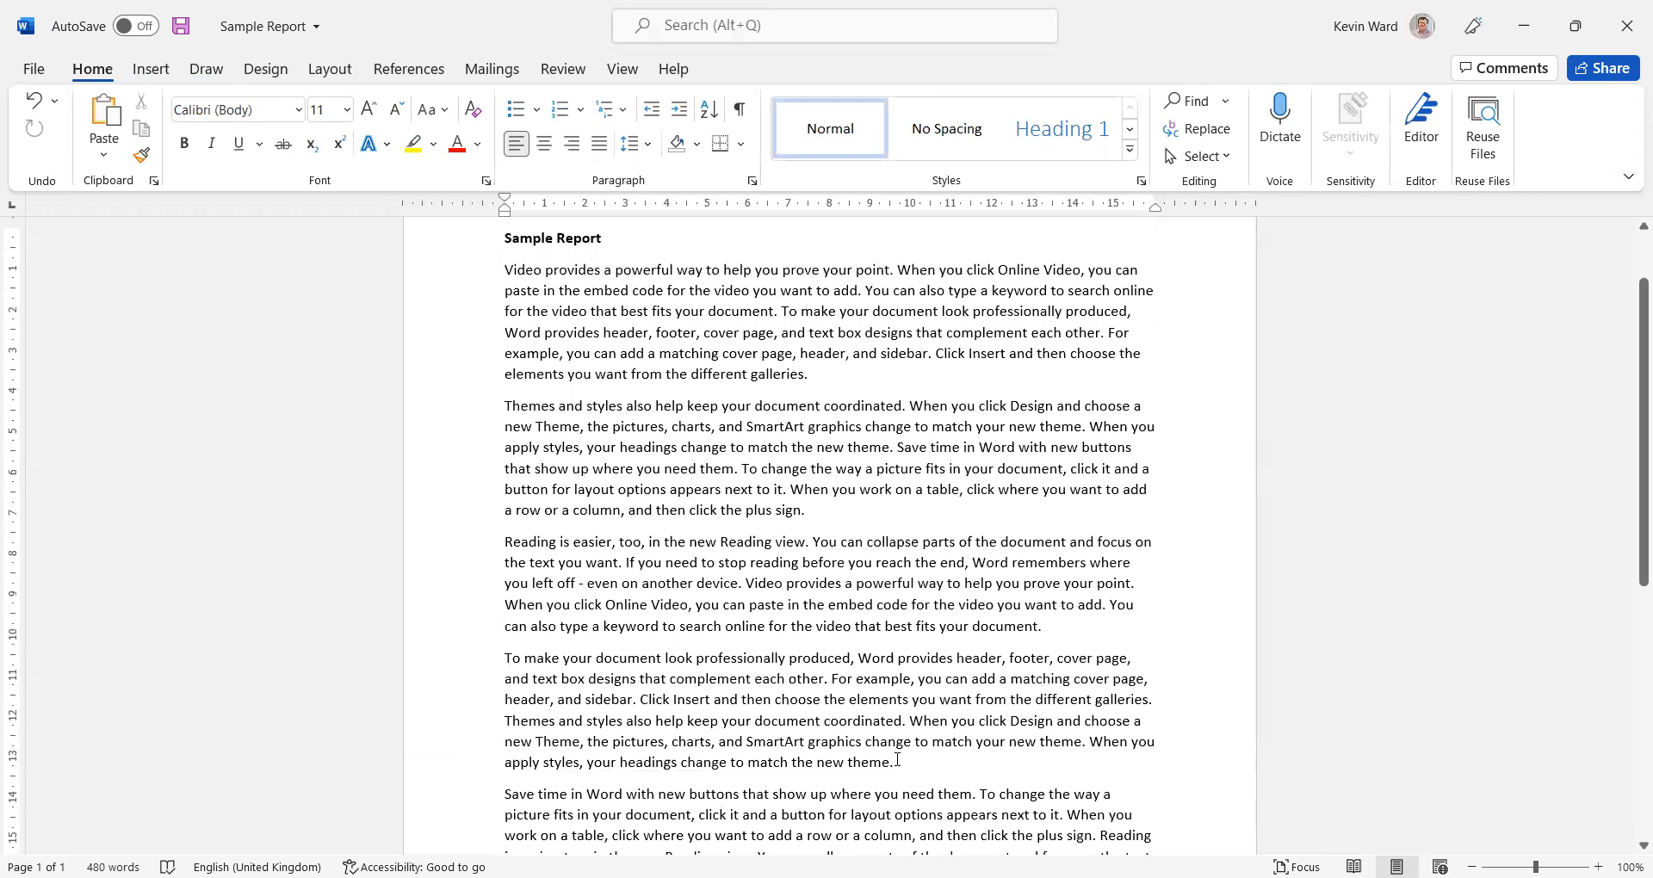
pyautogui.moveTo(897, 760); pyautogui.dragTo(489, 227)
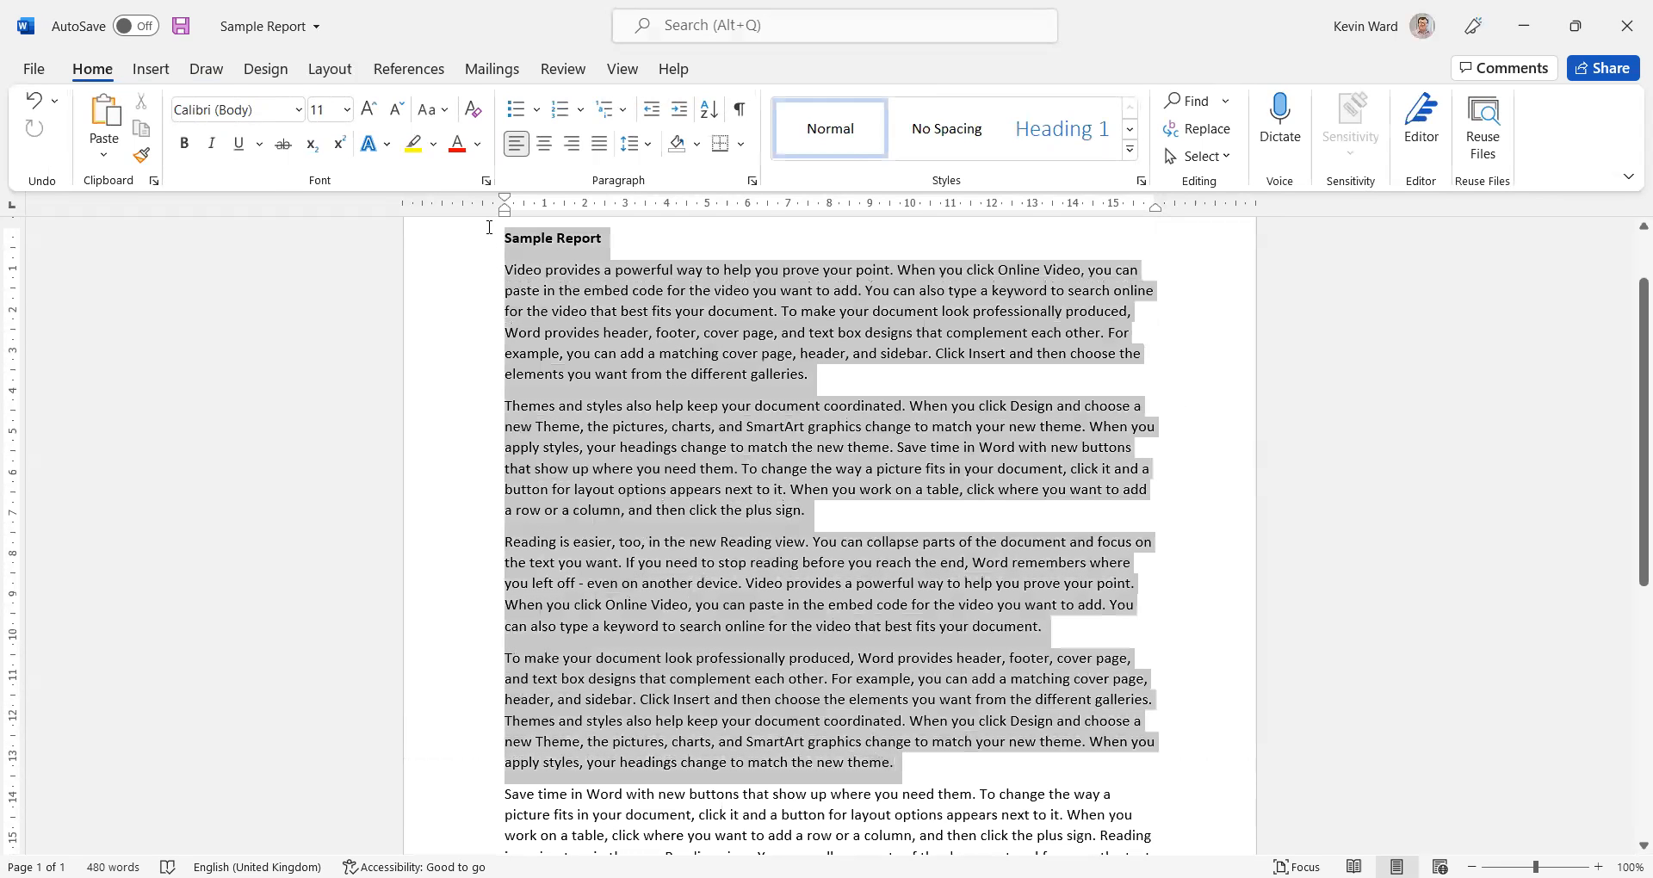
pyautogui.click(678, 382)
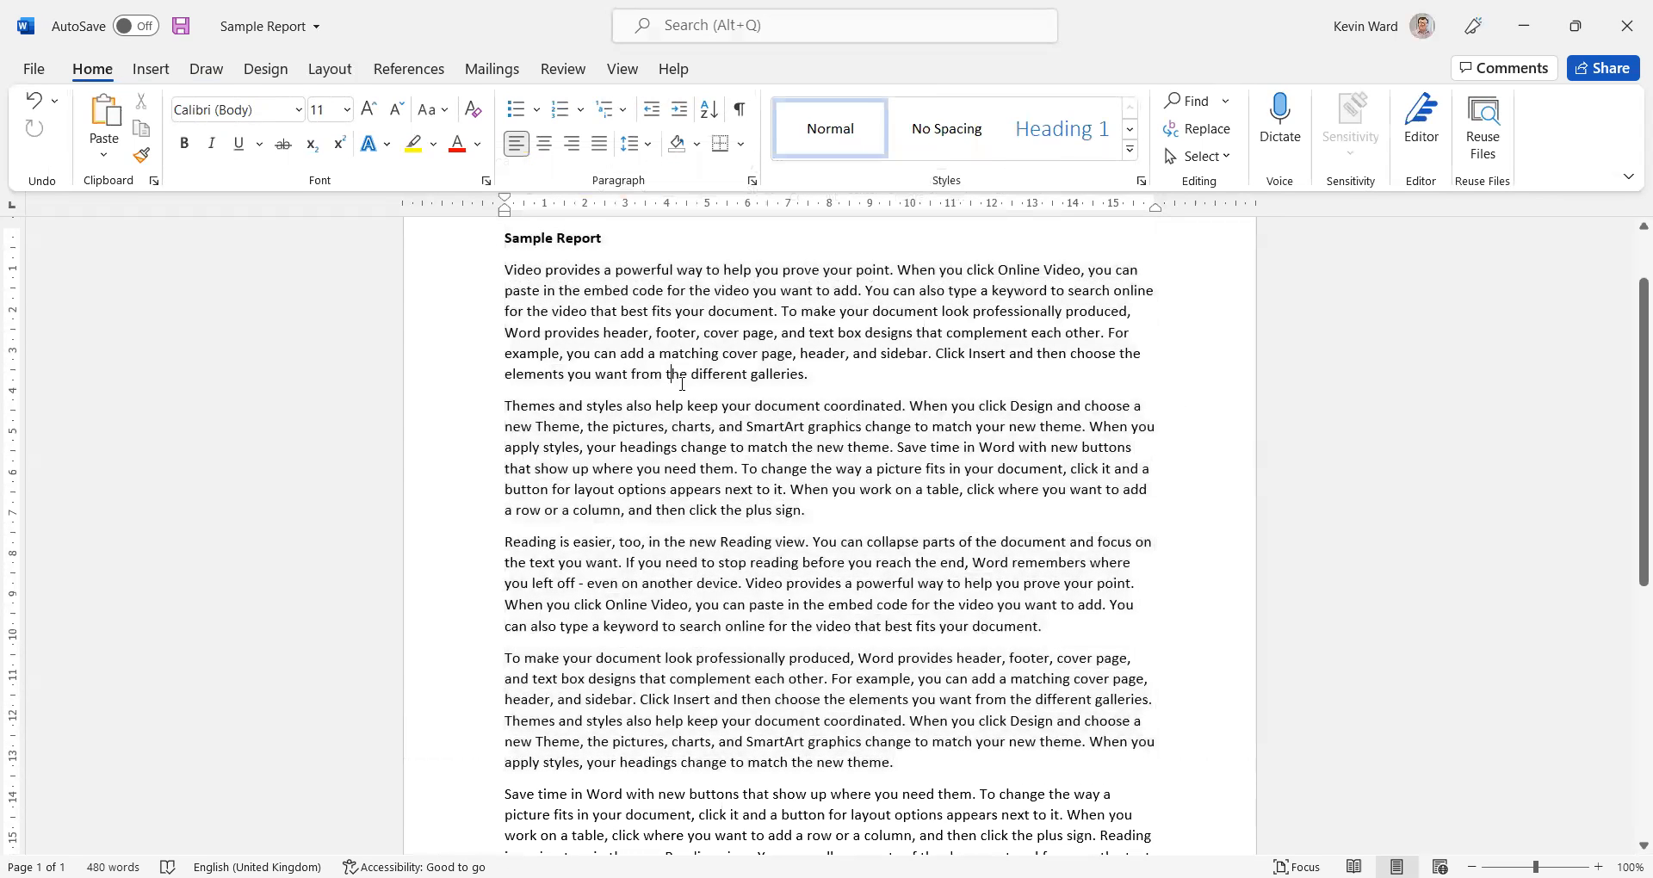
# Change the font of the entire document body, including the heading, to Arial
pyautogui.hotkey('ctrl', 'a')
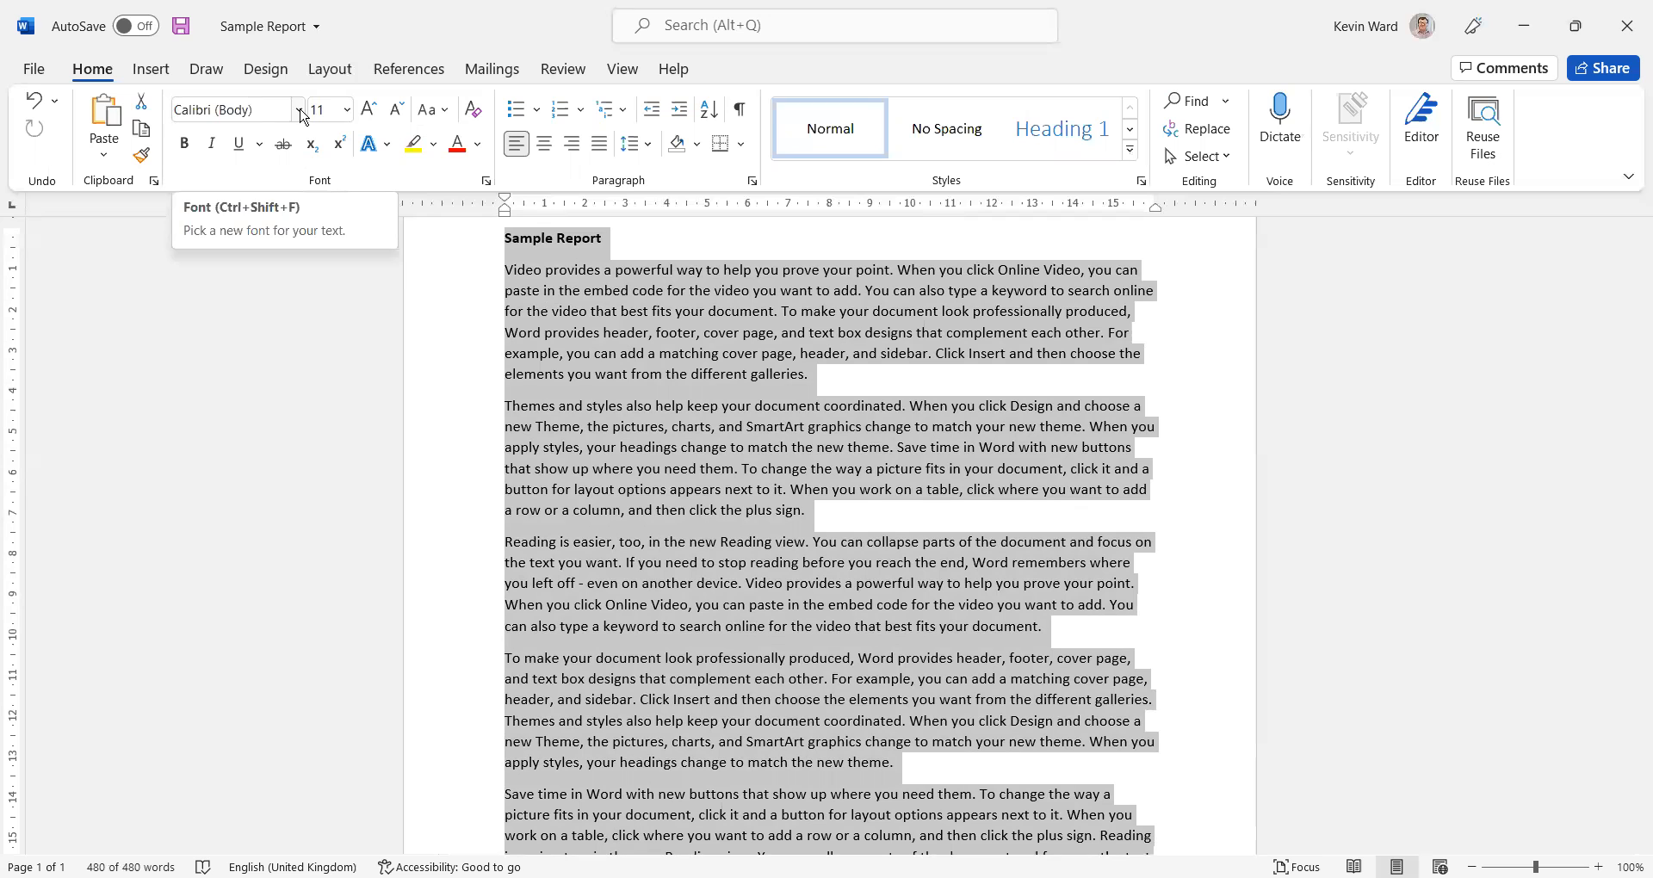
pyautogui.click(299, 109)
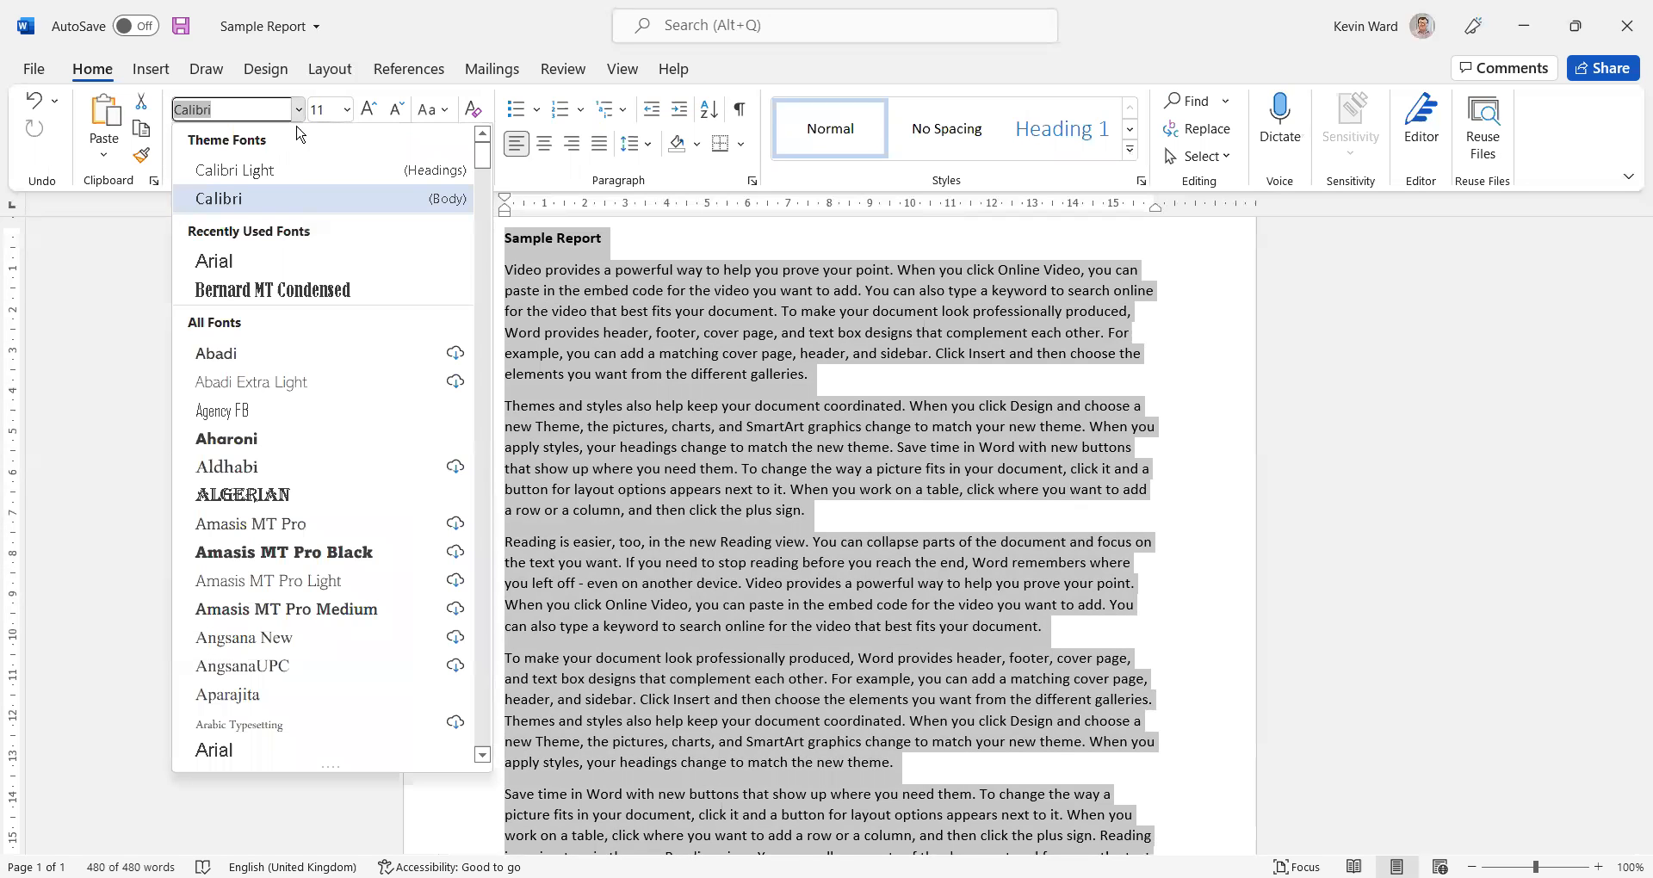
pyautogui.click(276, 260)
pyautogui.click(850, 497)
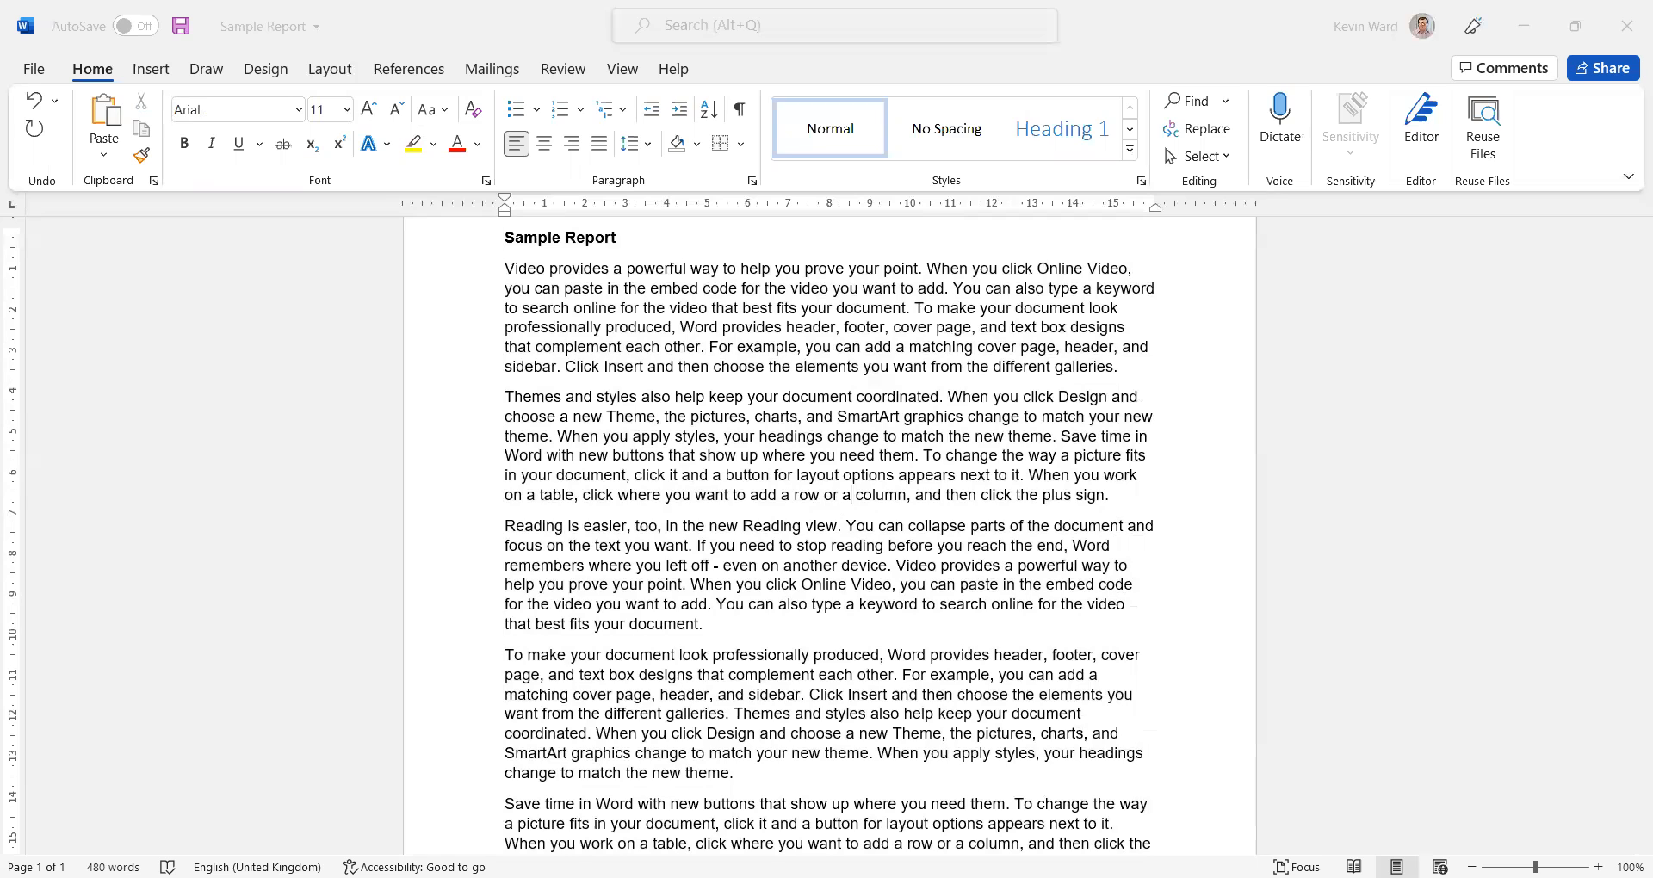
# Set the font size of all the document body text to 12
pyautogui.click(1130, 818)
pyautogui.hotkey('ctrl', 'a')
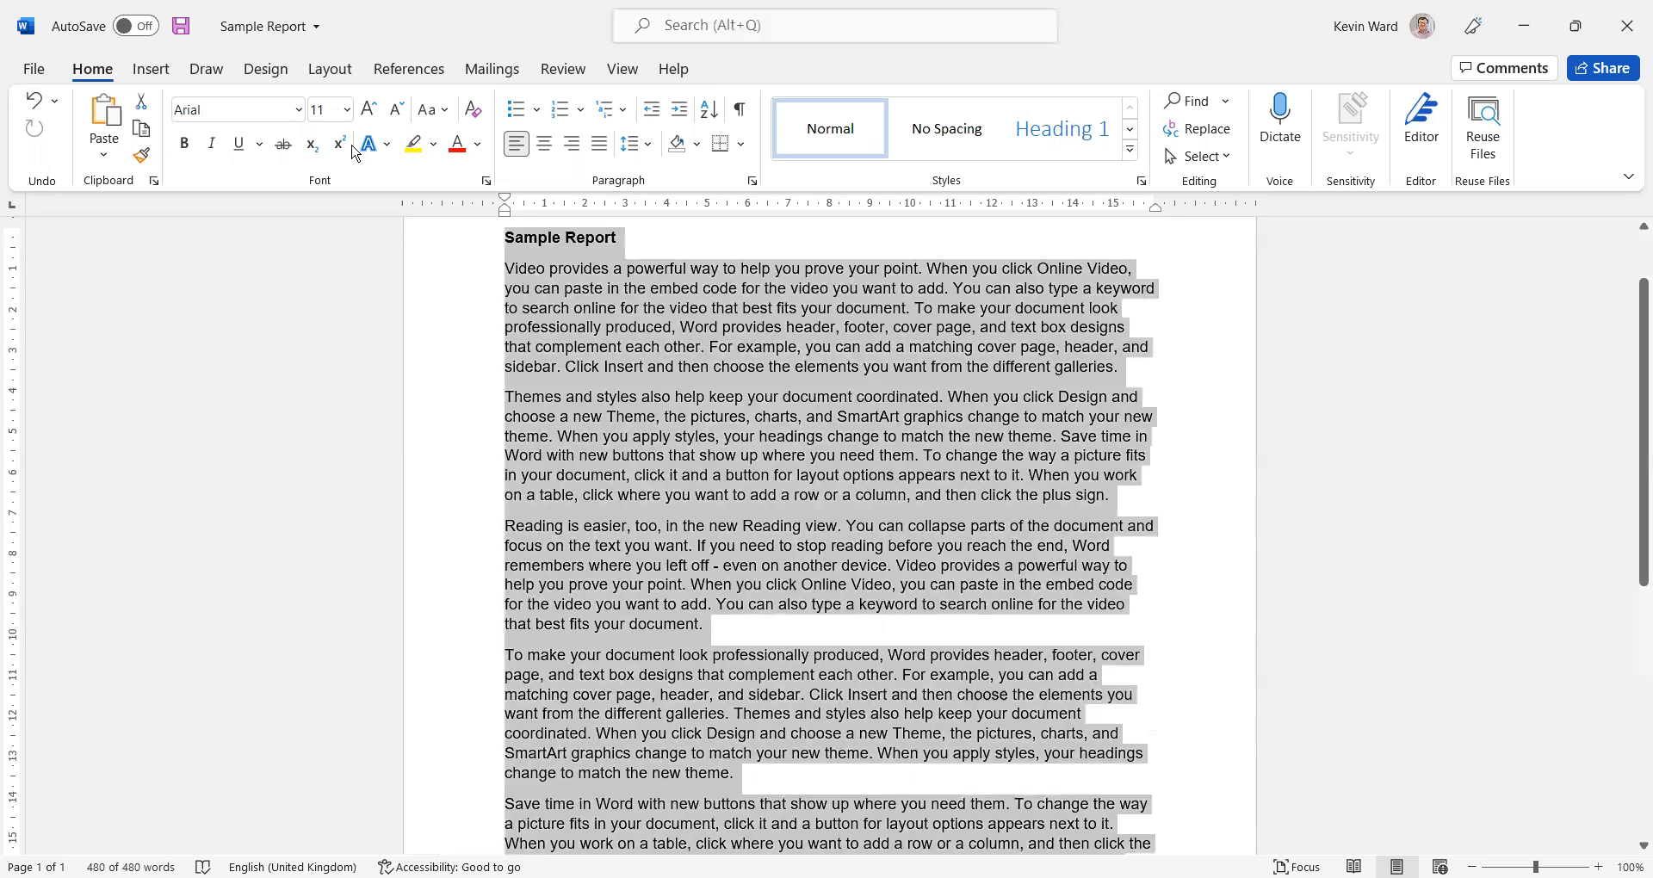
pyautogui.click(340, 112)
pyautogui.click(346, 110)
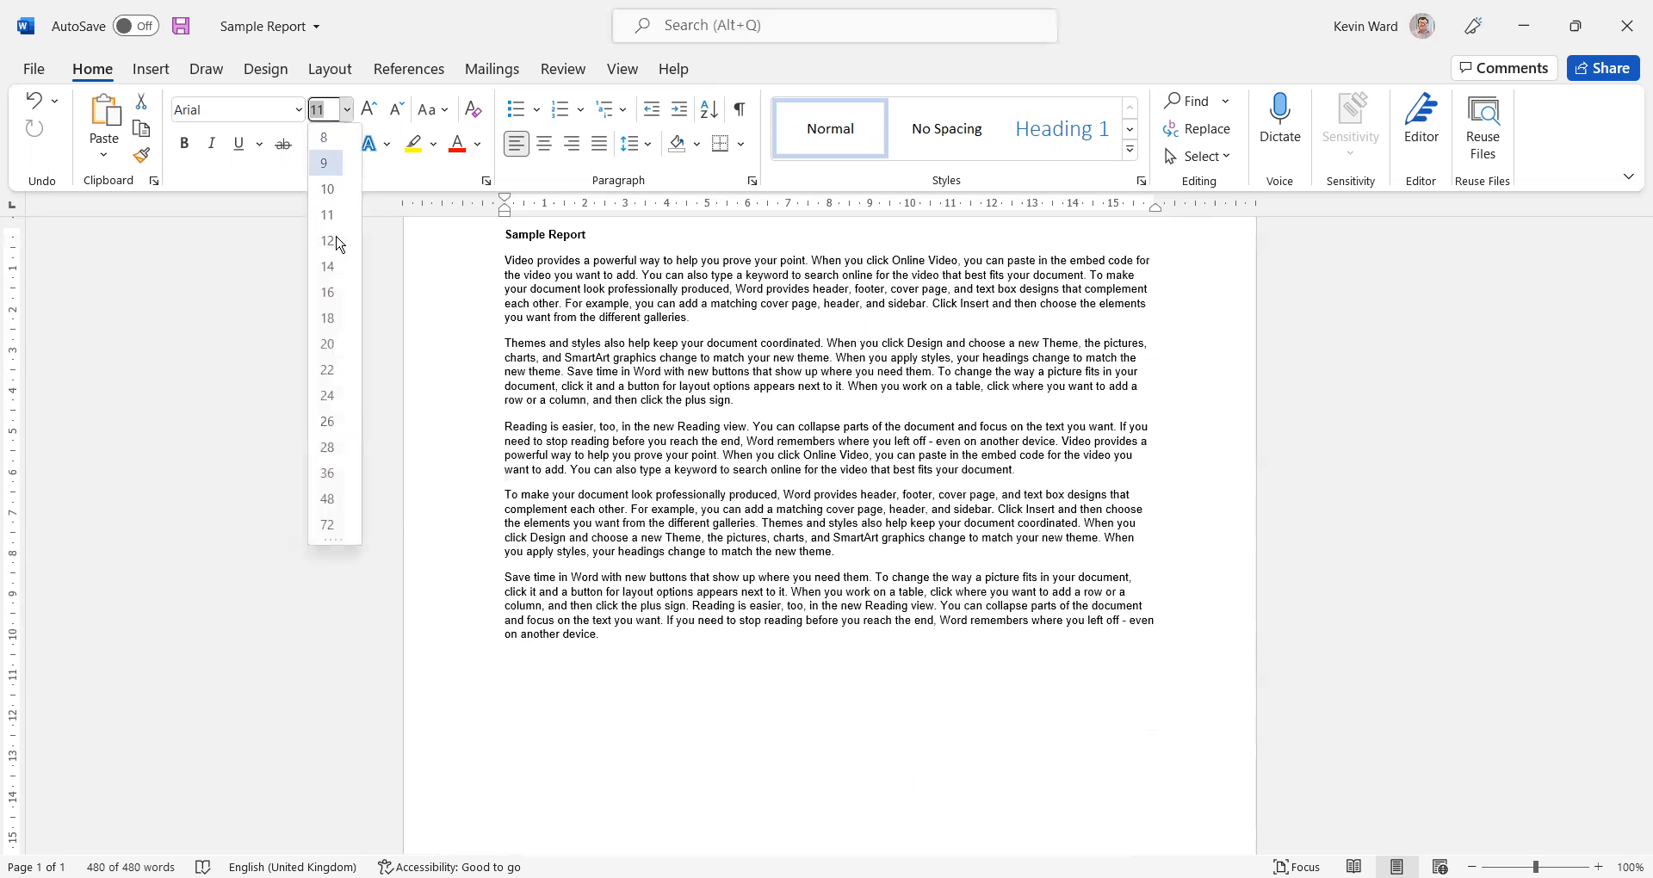
pyautogui.click(339, 228)
pyautogui.click(606, 314)
# Increase the font size of the Sample Report heading to 14
pyautogui.moveTo(621, 253); pyautogui.dragTo(435, 221)
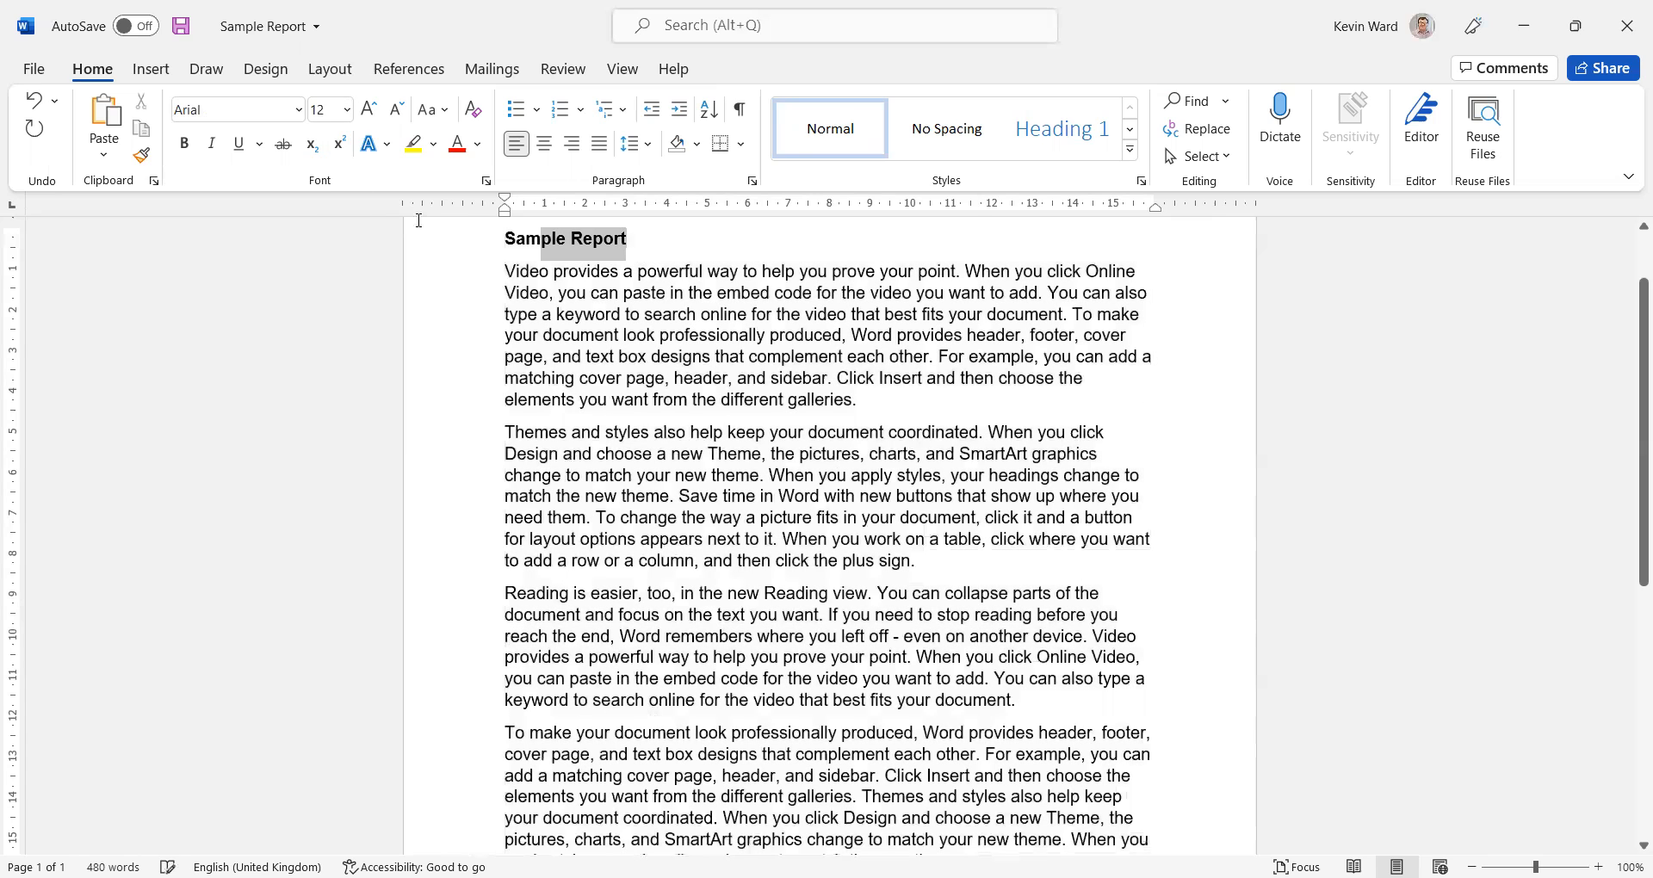
pyautogui.click(347, 110)
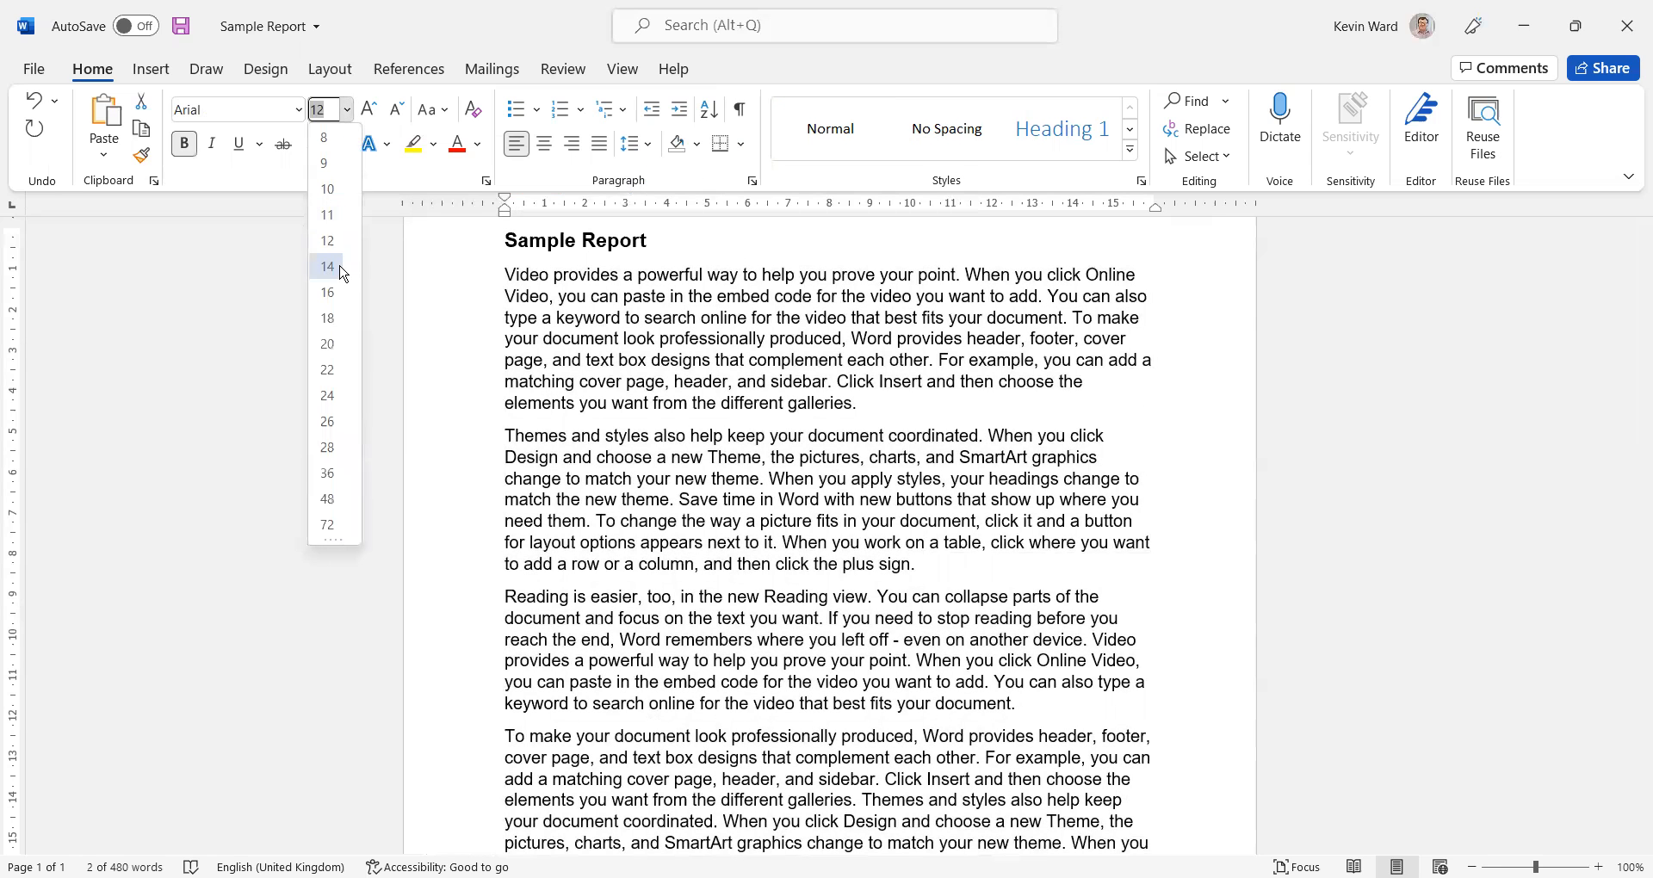
pyautogui.click(328, 267)
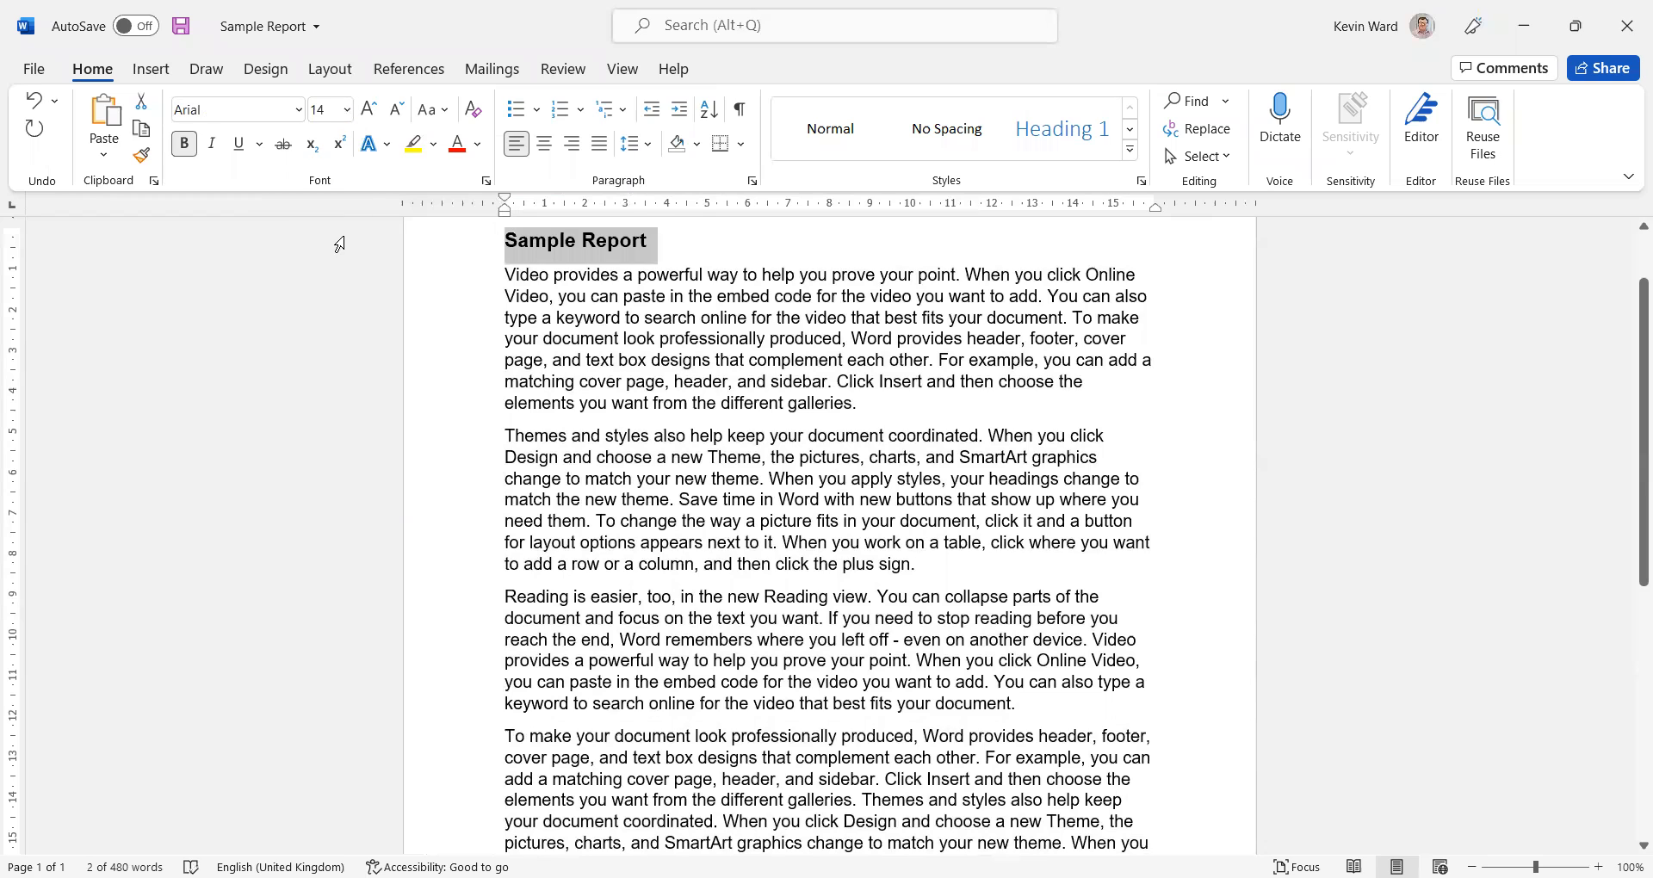
pyautogui.click(879, 359)
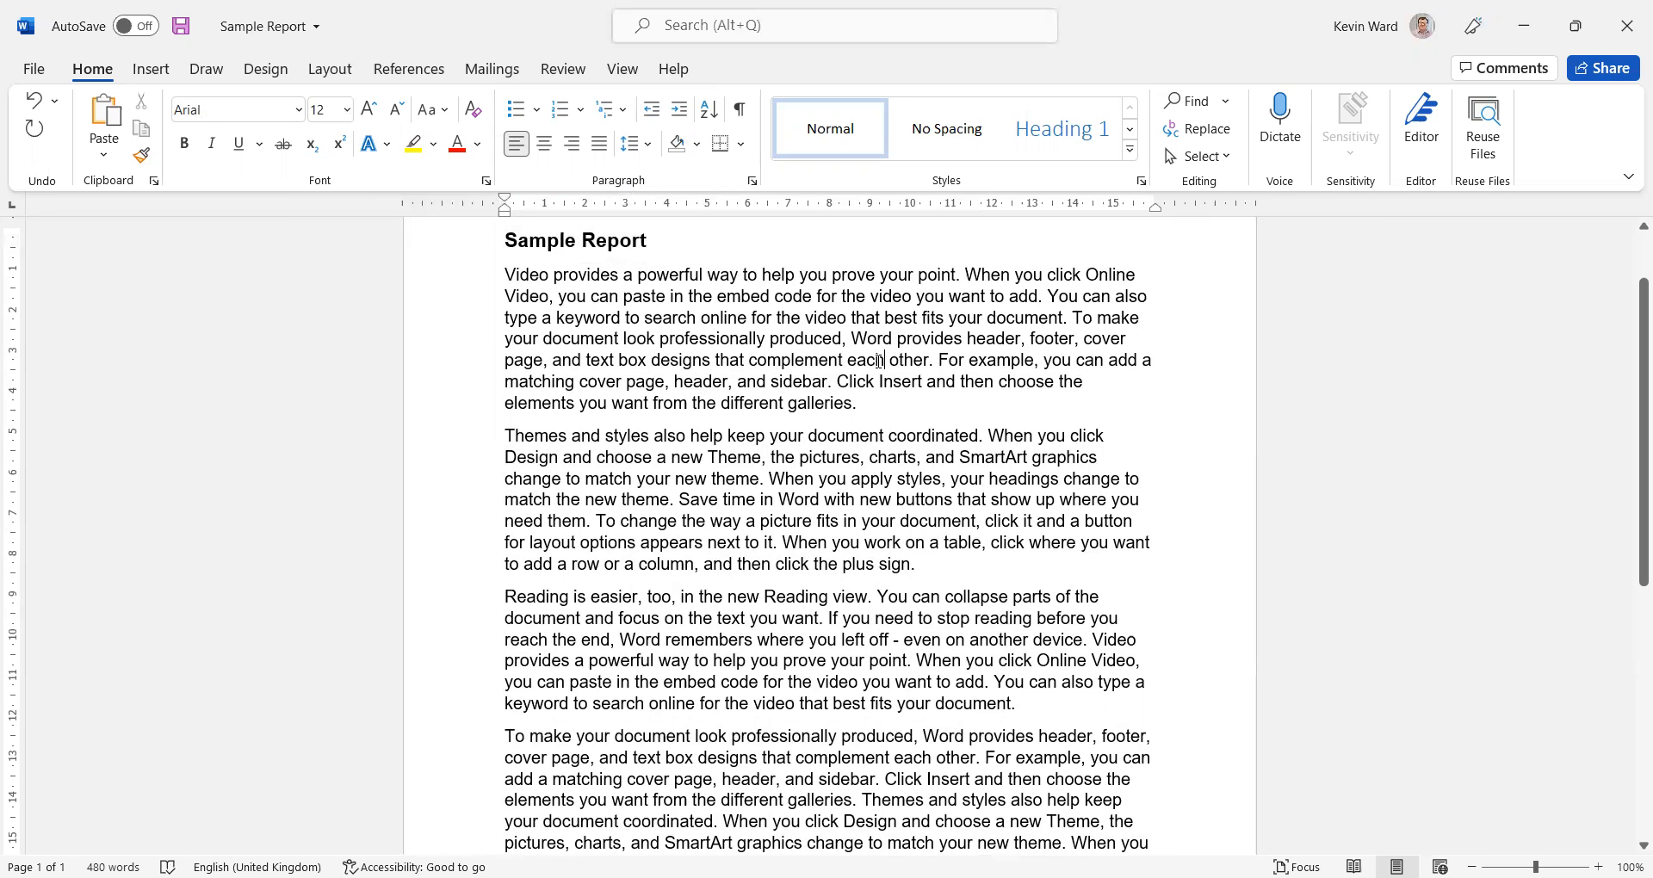
# Try centred and right alignment on the whole document body, and settle on justified alignment for all paragraphs
pyautogui.hotkey('ctrl', 'a')
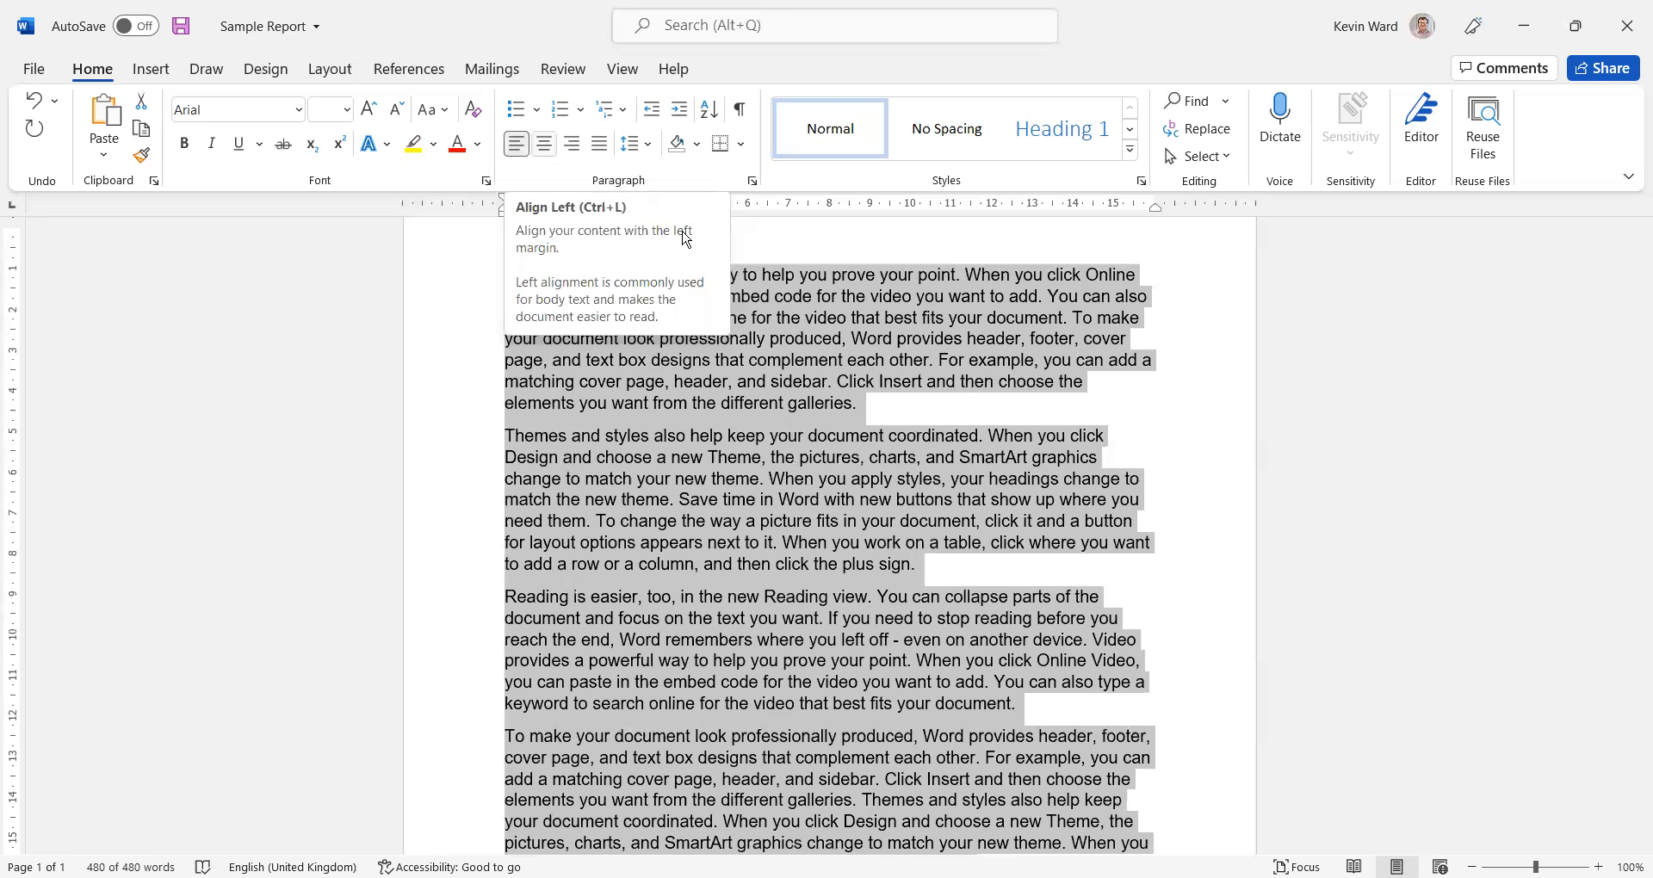
pyautogui.hotkey('ctrl', 'e')
pyautogui.hotkey('ctrl', 'r')
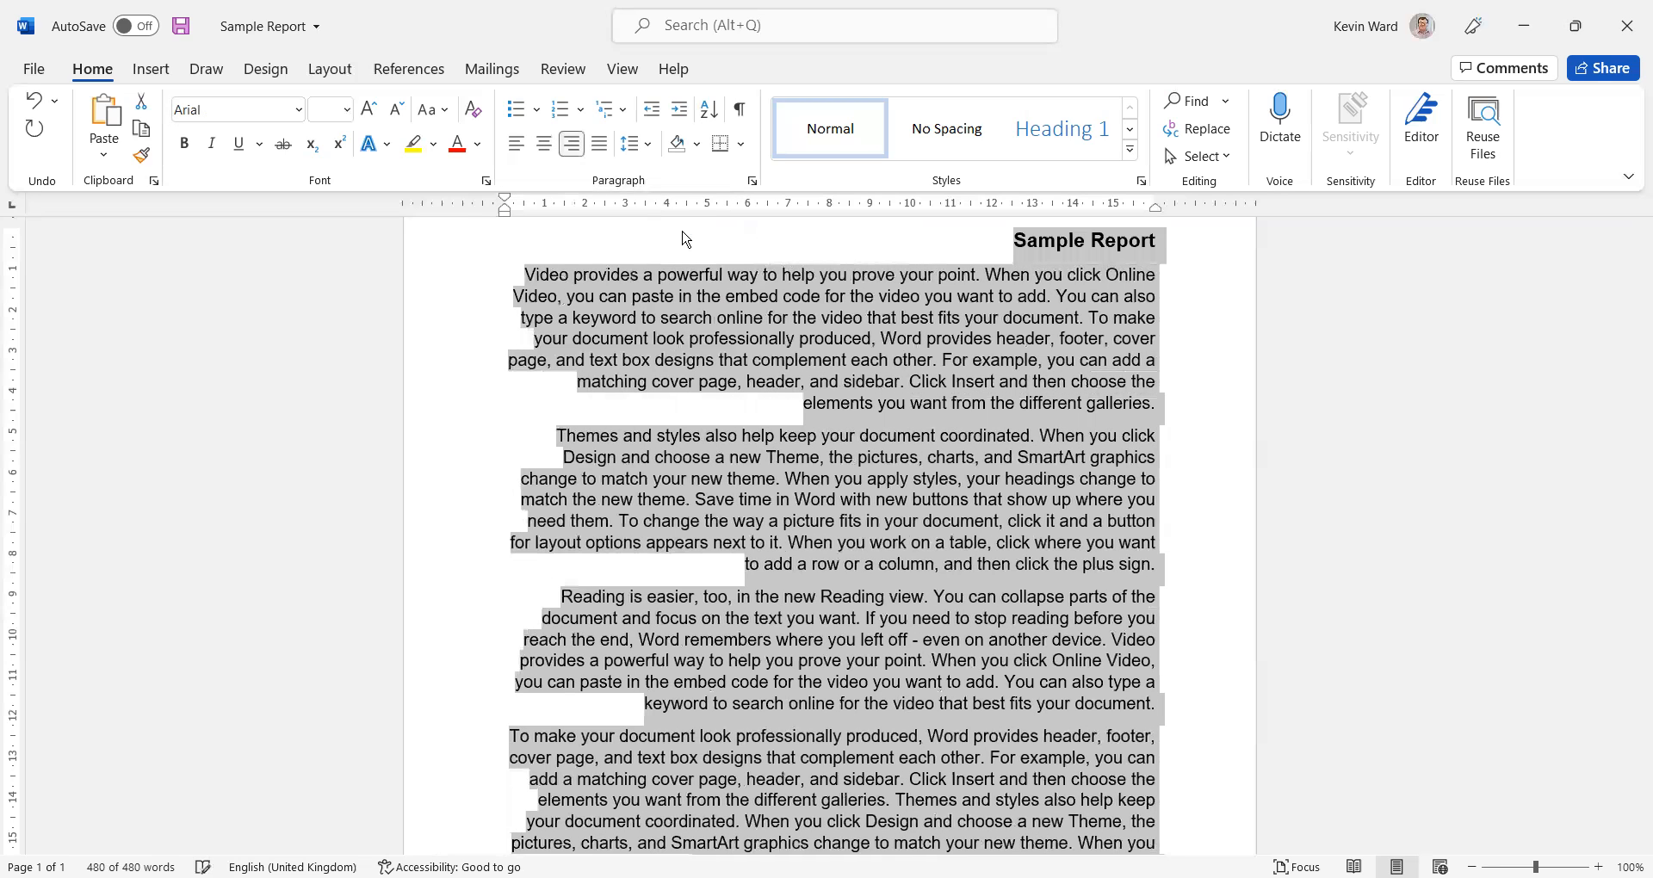
pyautogui.hotkey('ctrl', 'j')
pyautogui.hotkey('ctrl', 'j')
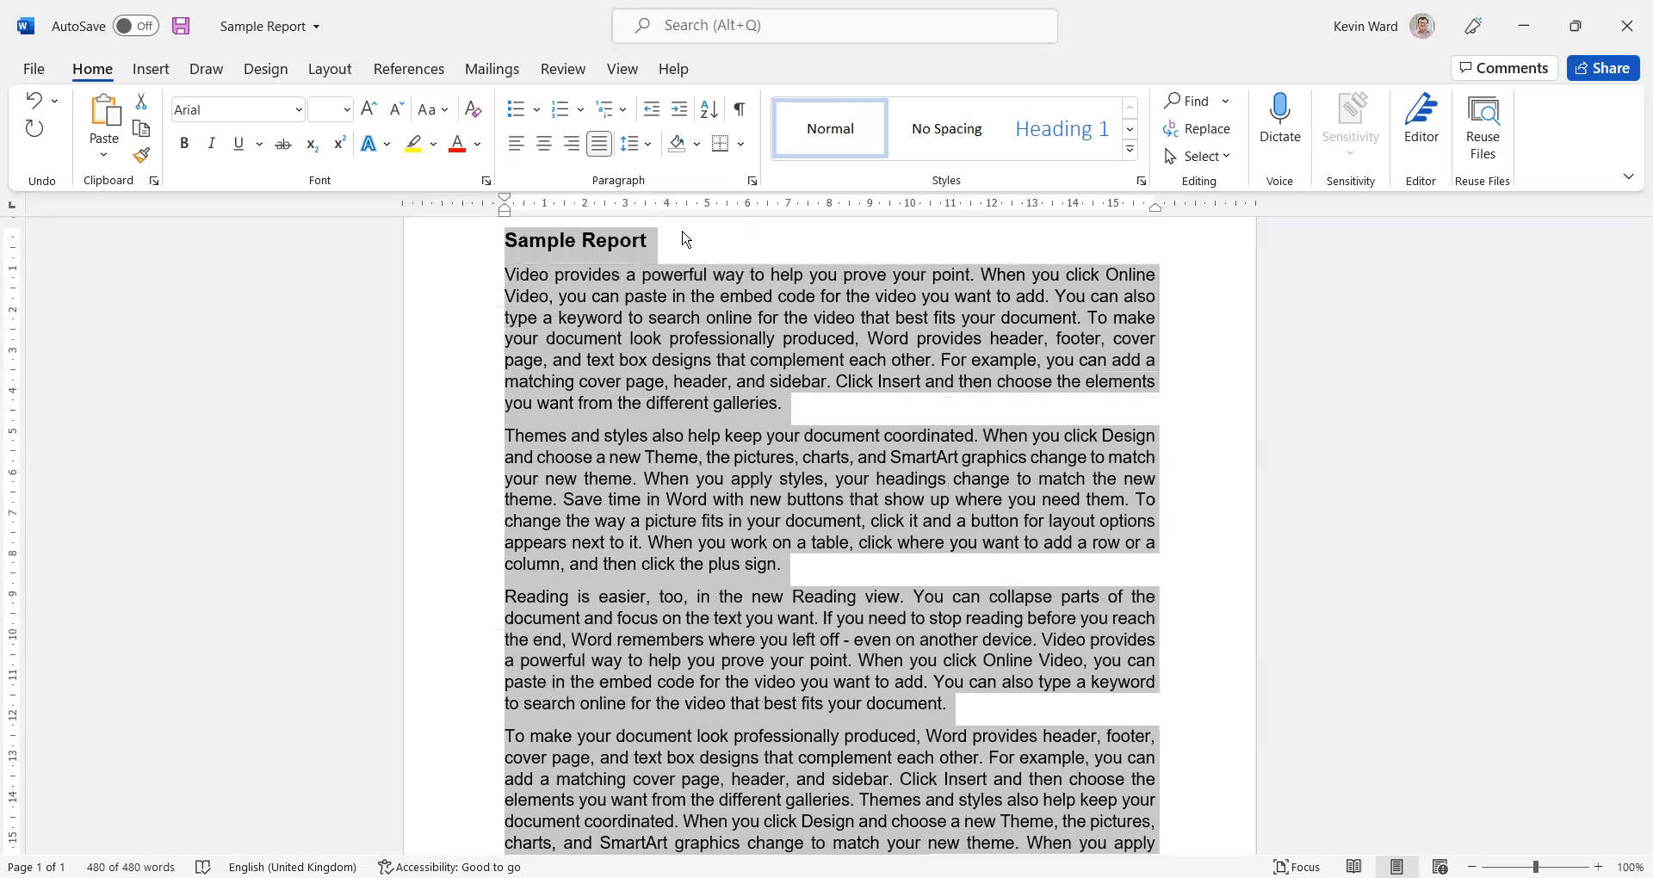
pyautogui.click(1164, 305)
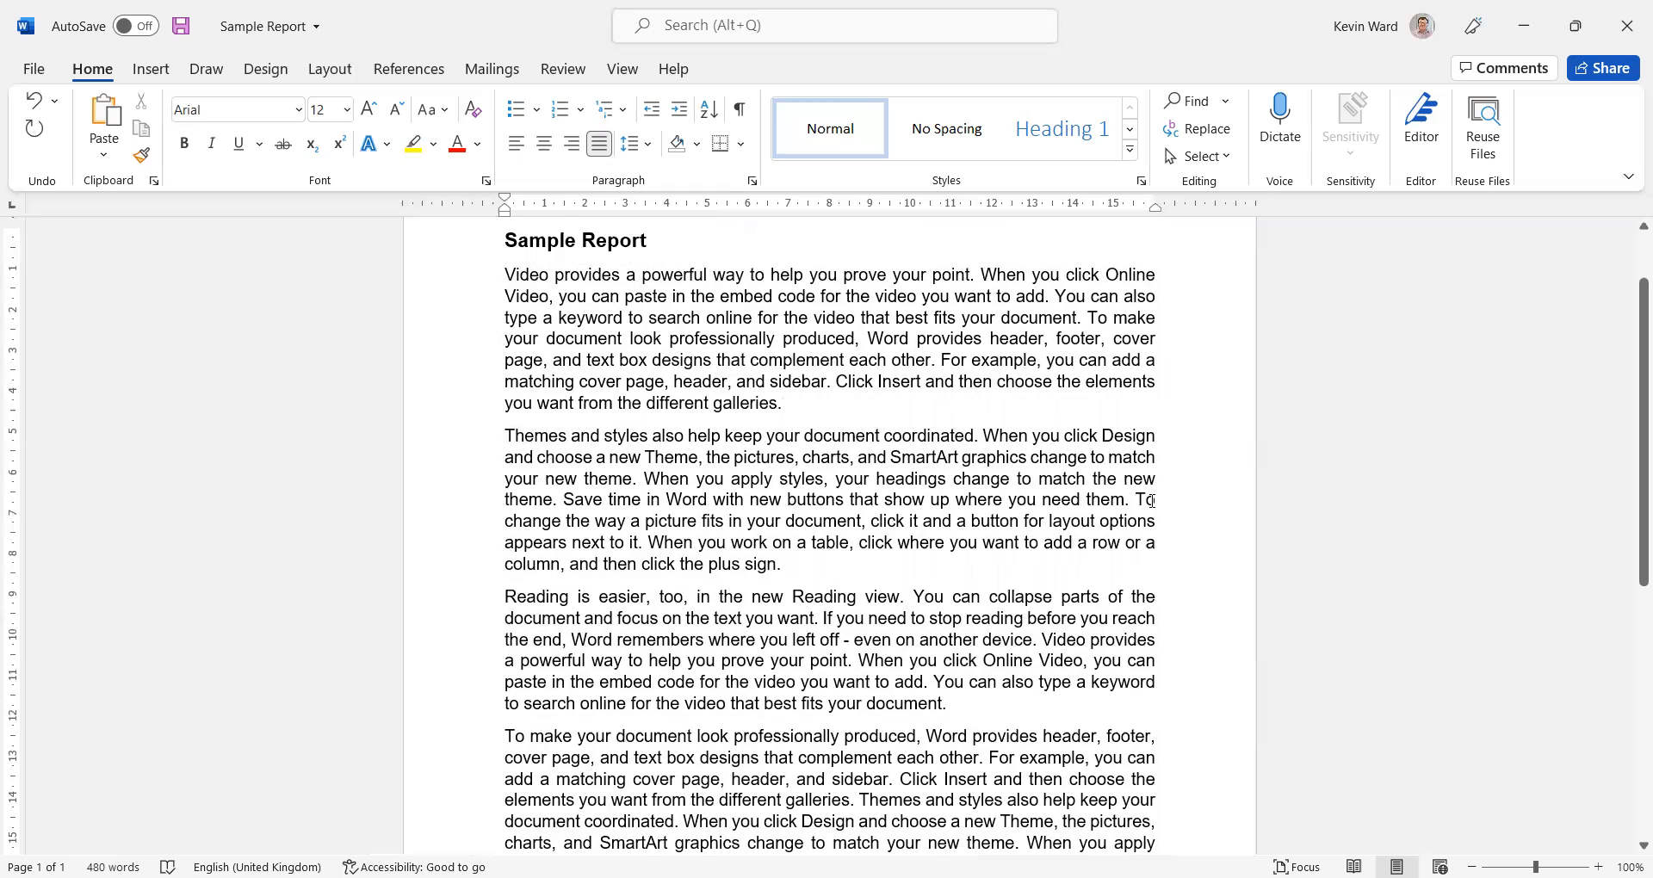
pyautogui.scroll(-10, 1152, 500)
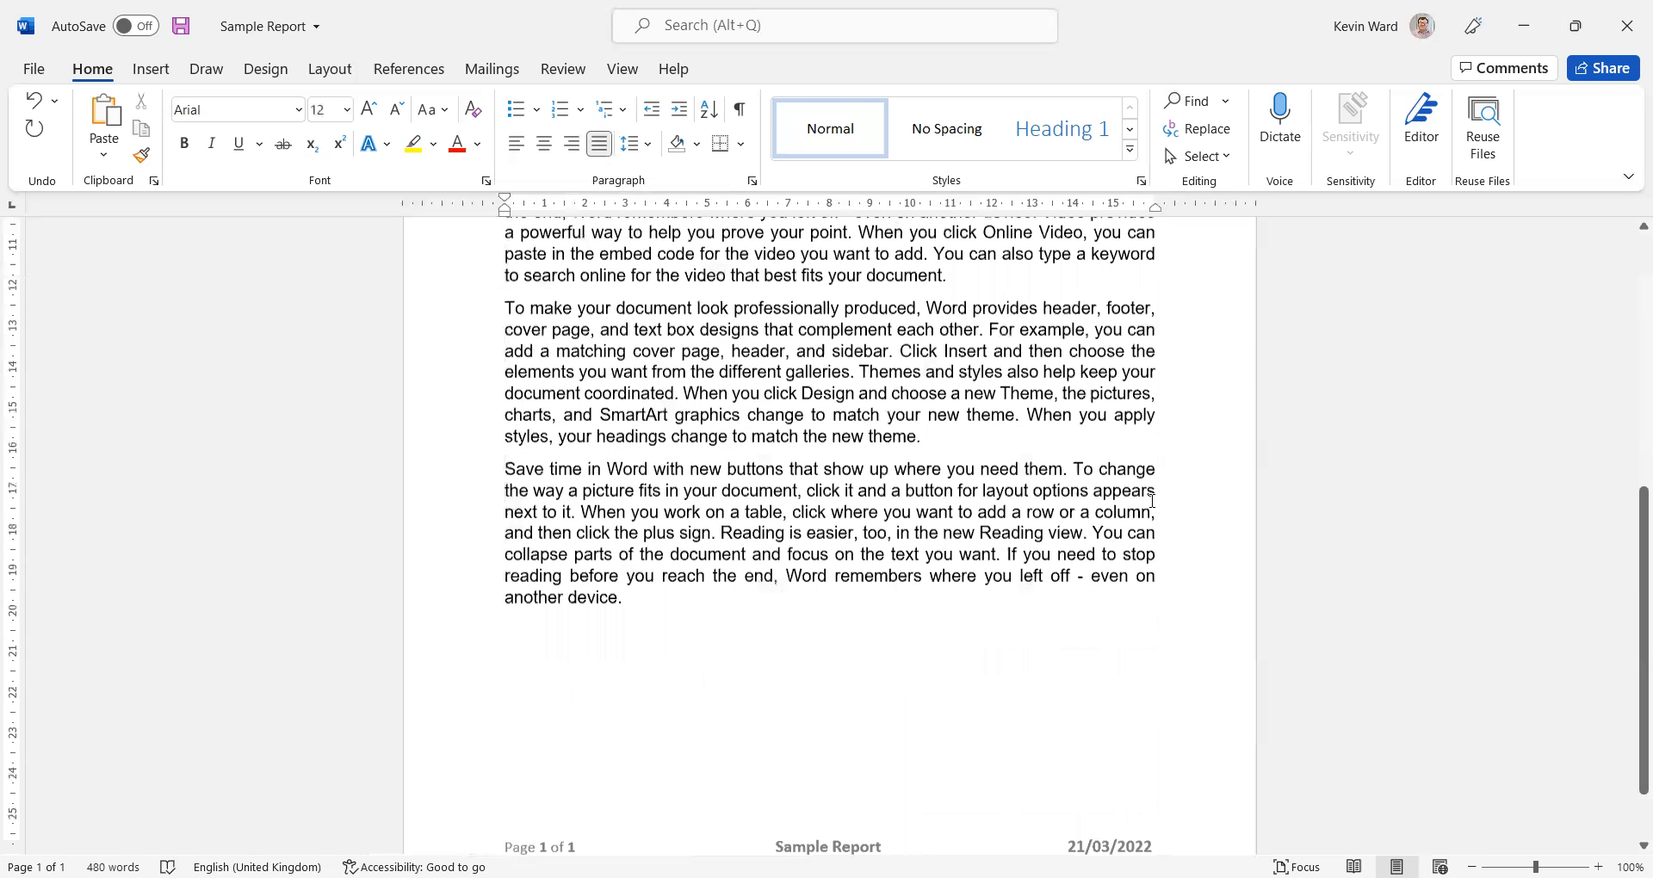
pyautogui.scroll(10, 1152, 501)
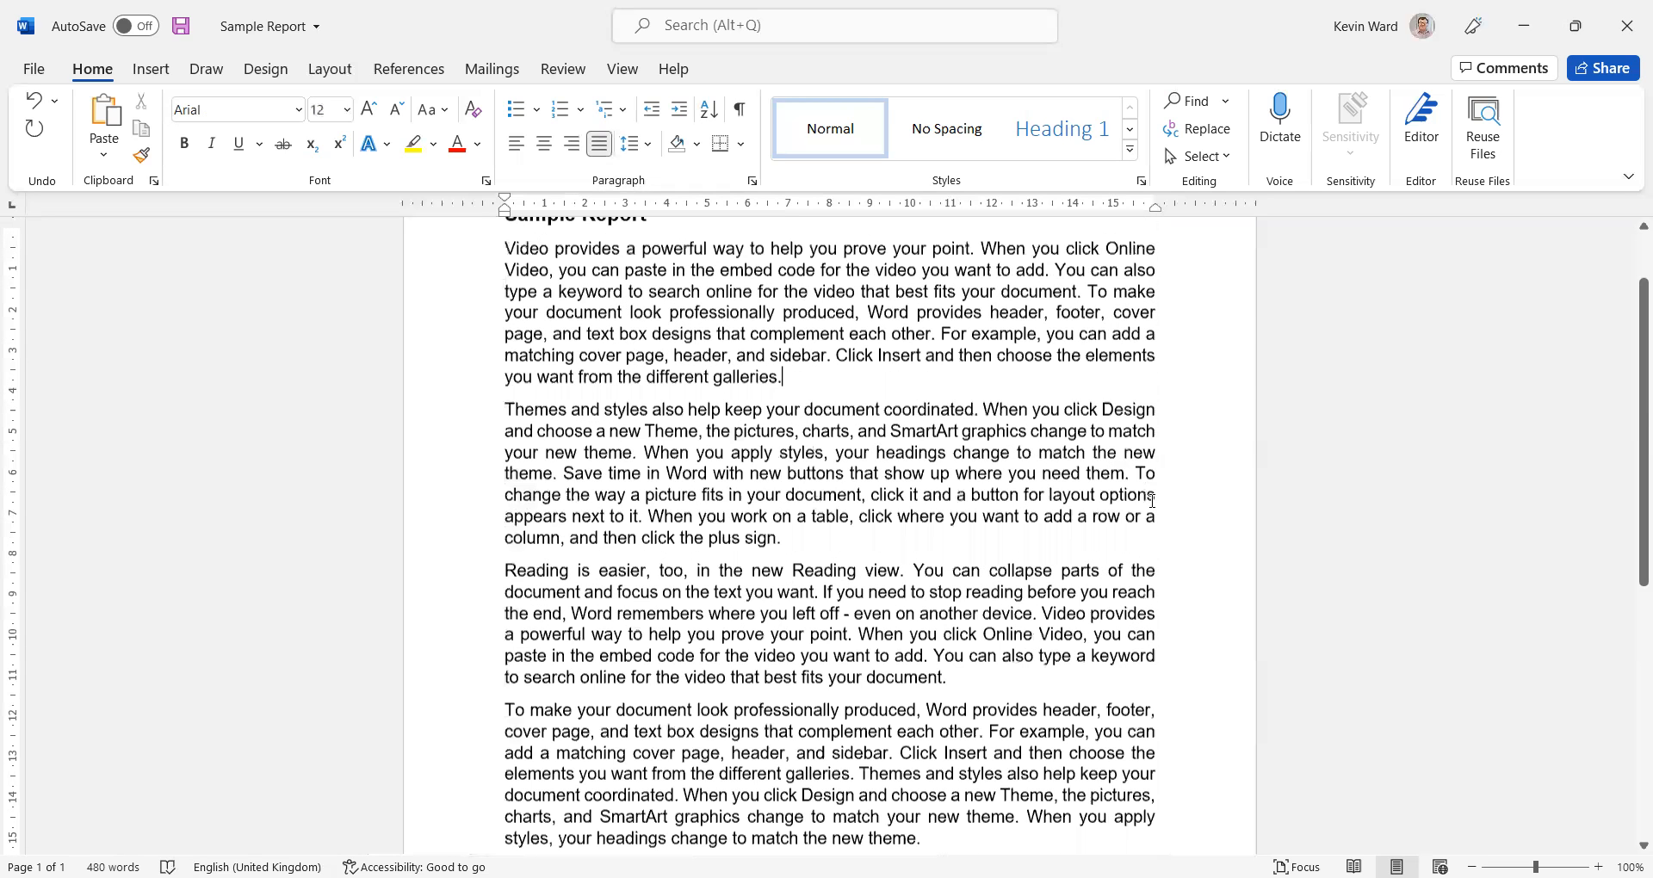
pyautogui.scroll(3, 1152, 500)
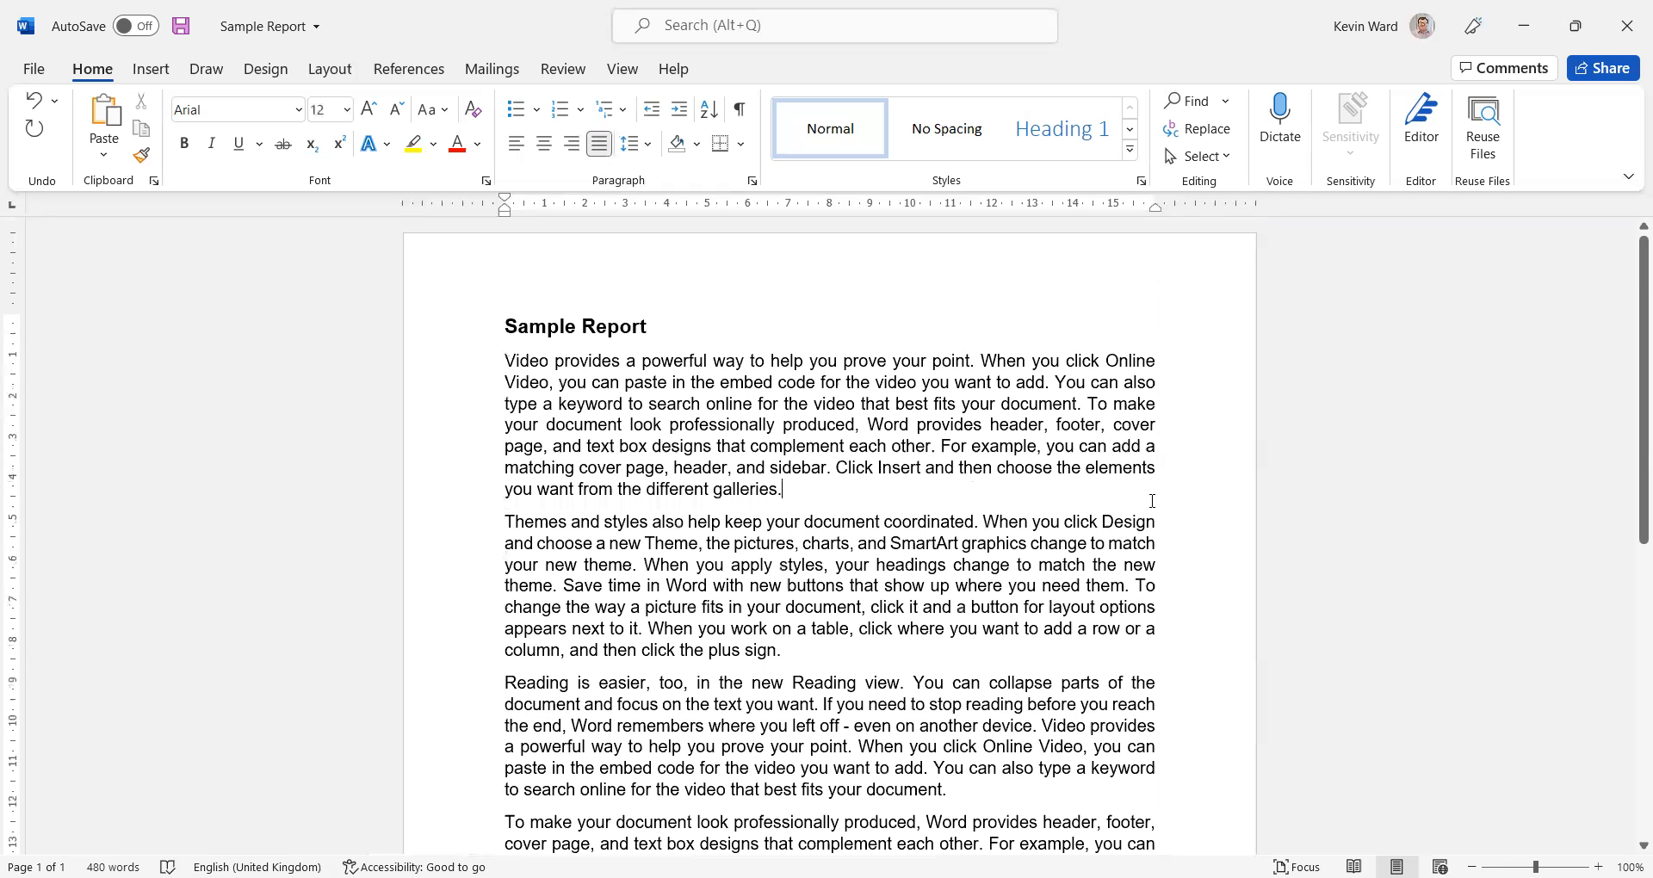